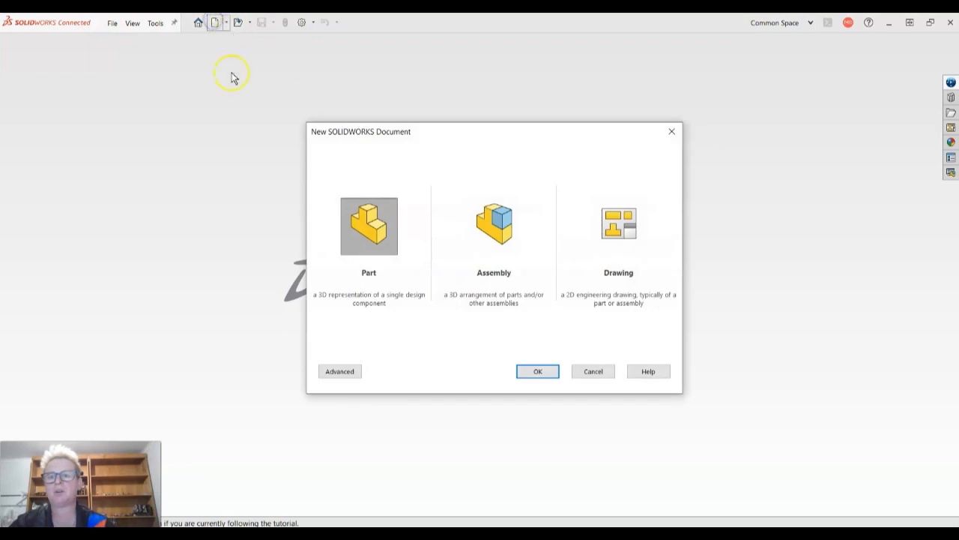
Create a new part document and open a sketch on the Front Plane
click(356, 243)
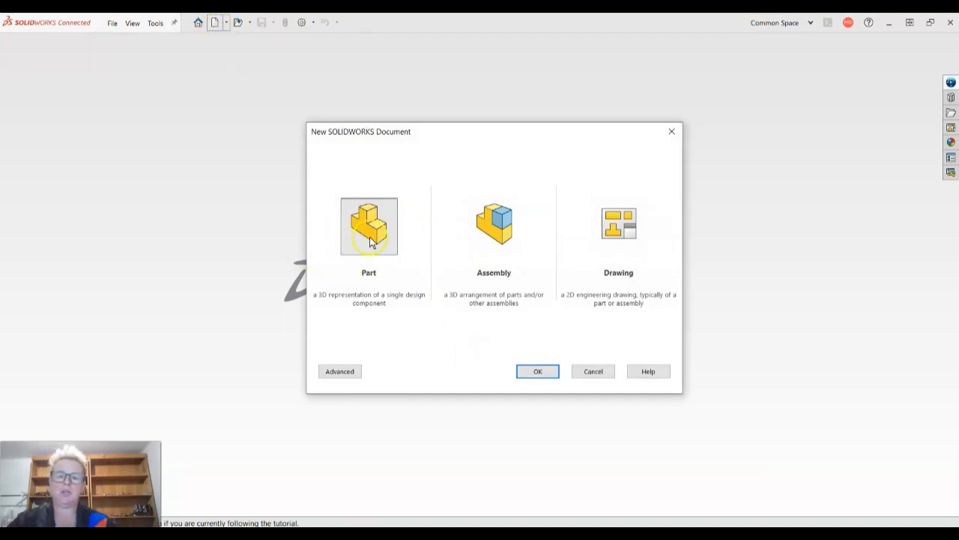
click(540, 370)
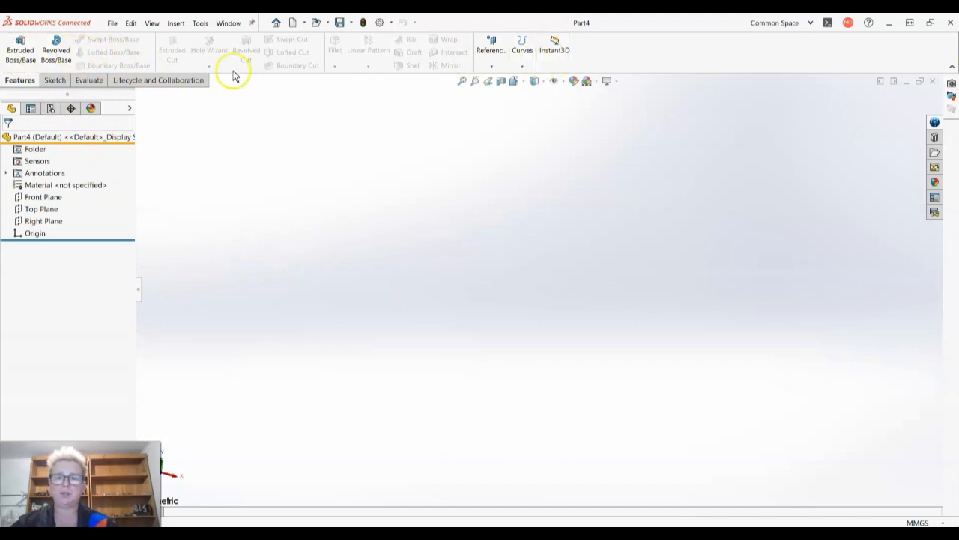
click(53, 81)
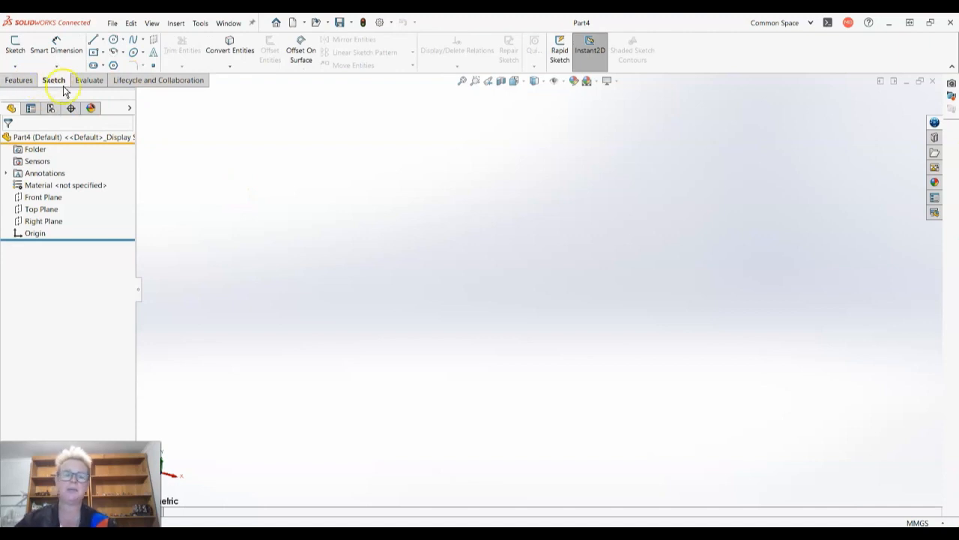
click(15, 47)
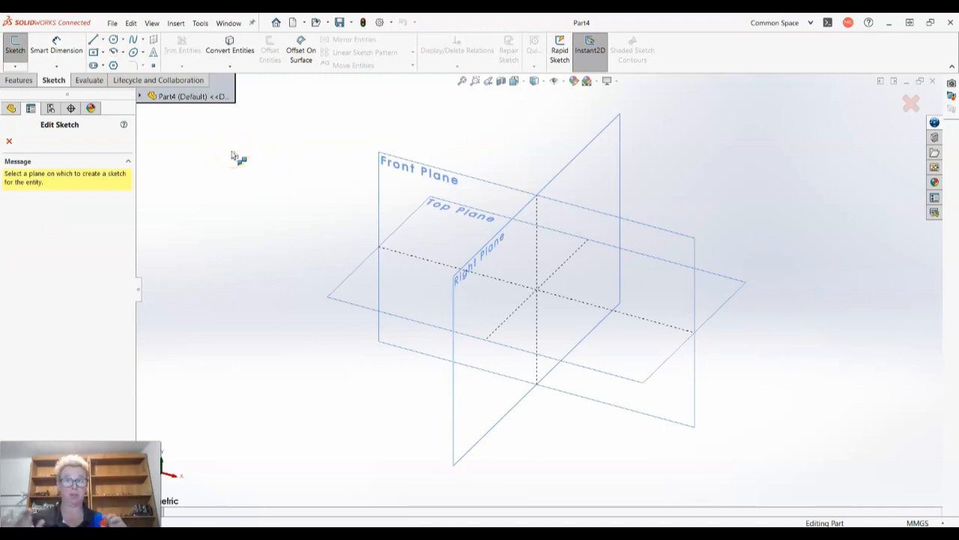
click(392, 167)
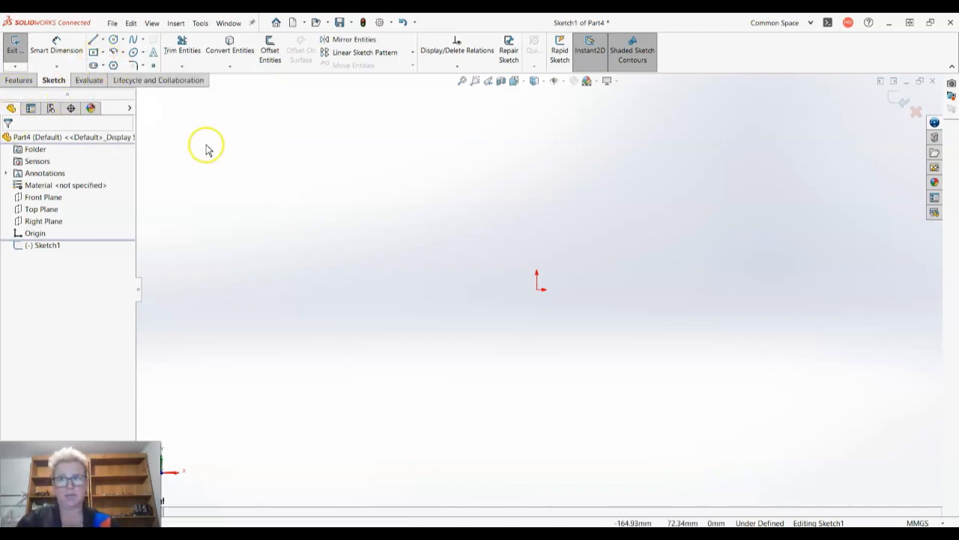
Sketch a center rectangle about 114 mm high, centered on the origin, and activate Smart Dimension
click(102, 54)
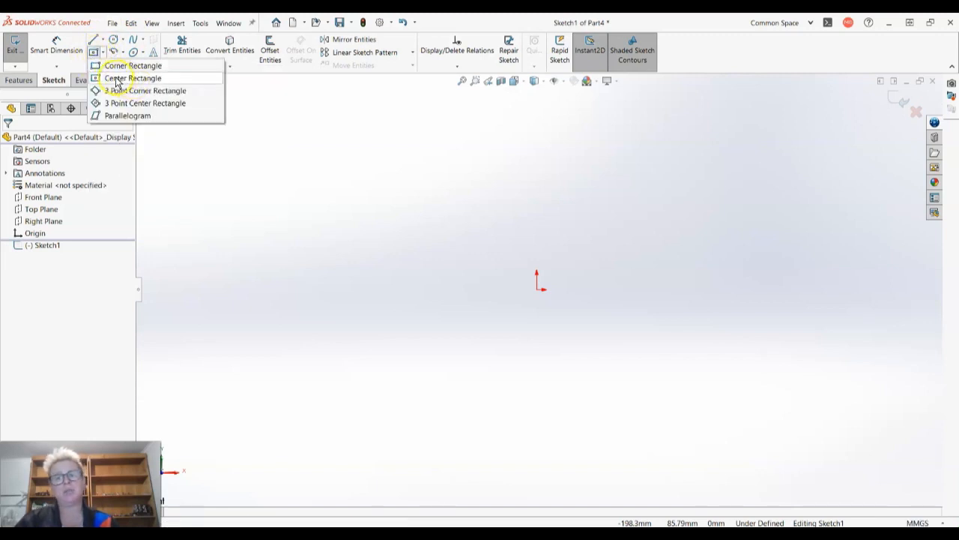
click(116, 79)
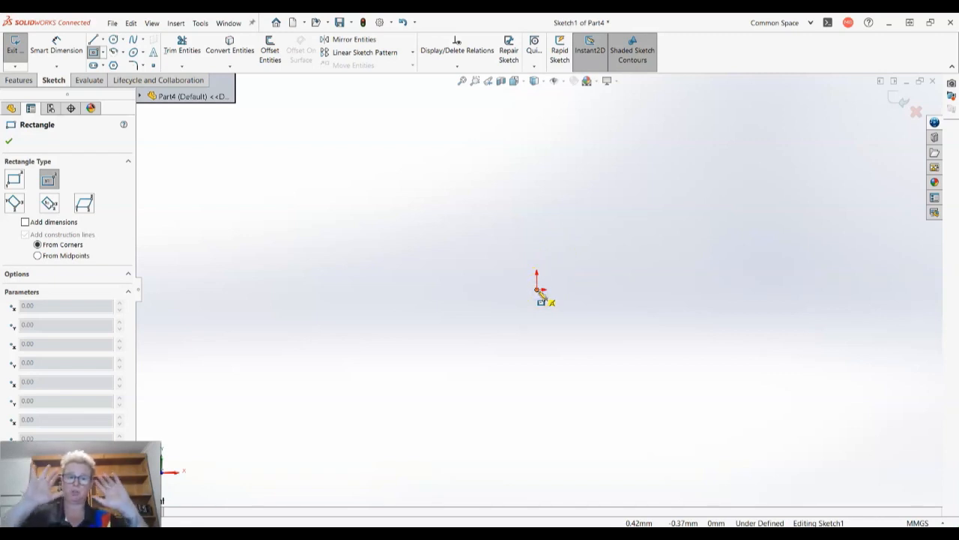
mouse_move(538, 290)
mouse_down()
mouse_move(643, 395)
mouse_move(649, 368)
mouse_move(645, 402)
mouse_move(653, 404)
mouse_up()
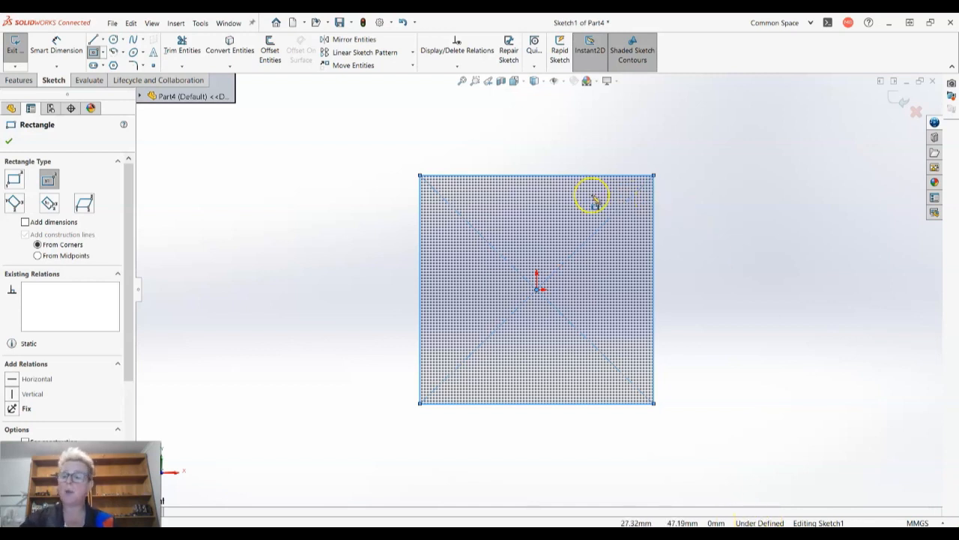
click(60, 52)
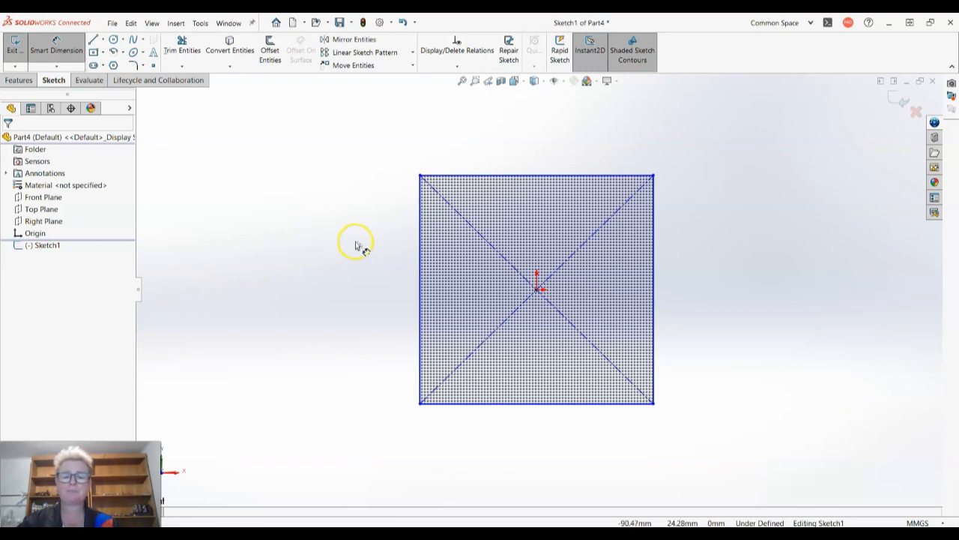
click(421, 217)
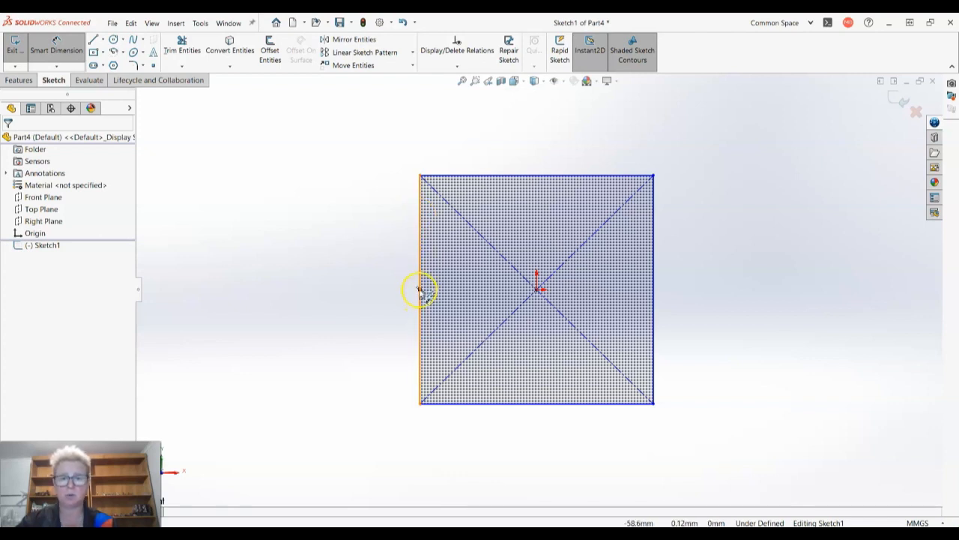
click(421, 232)
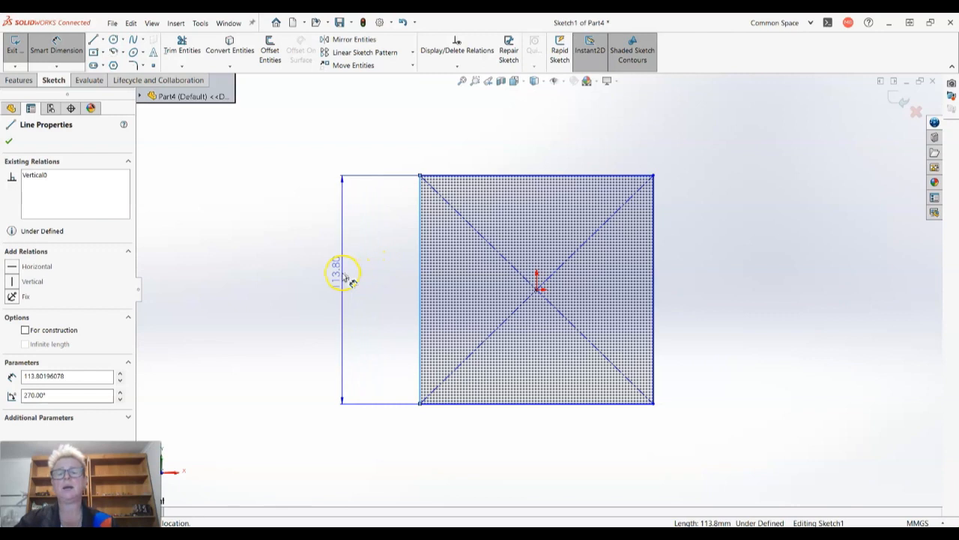
click(422, 281)
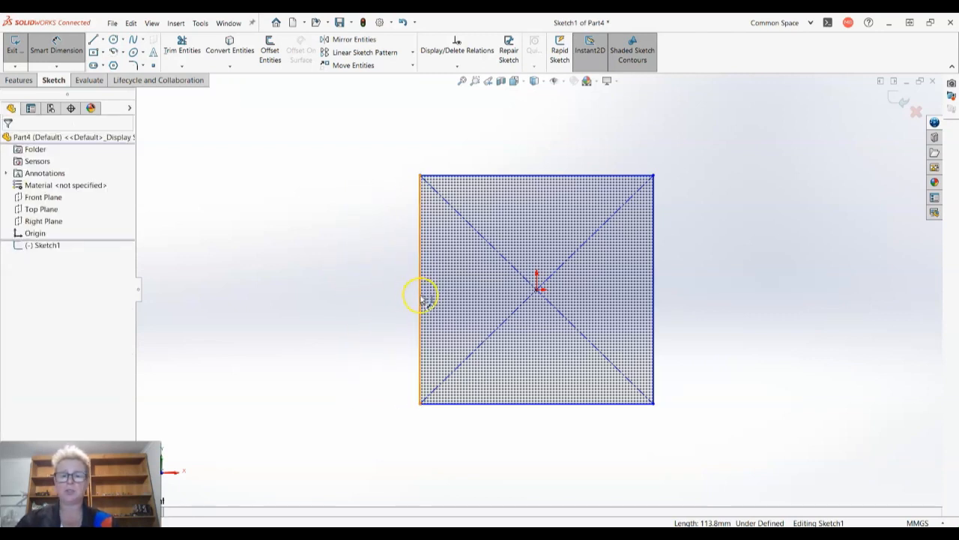
click(421, 293)
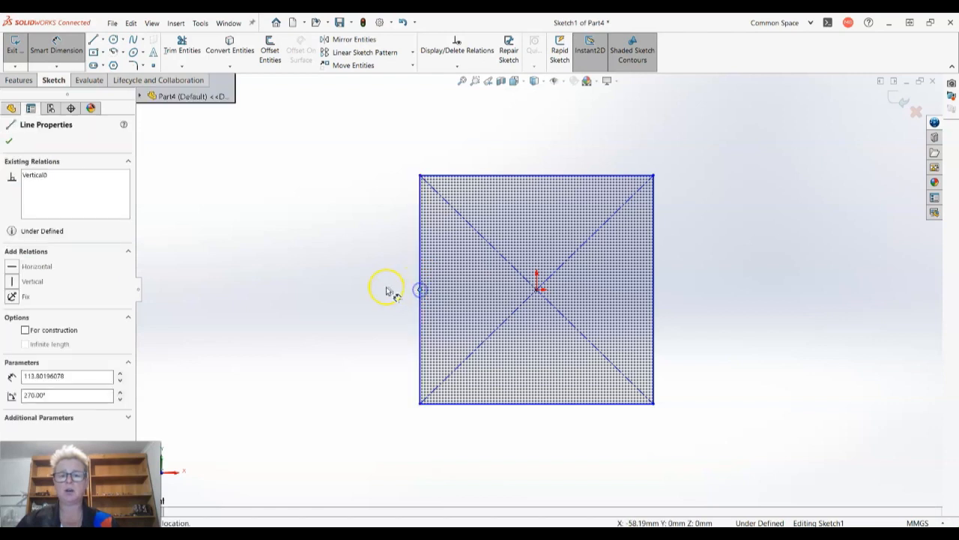
click(382, 235)
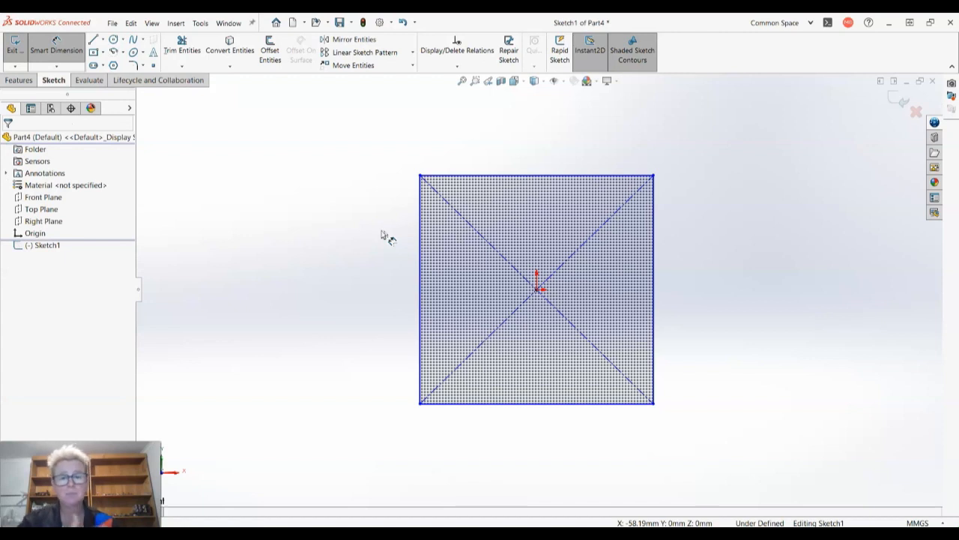
Dimension the rectangle's vertical edge and set its height to 100 mm
click(420, 226)
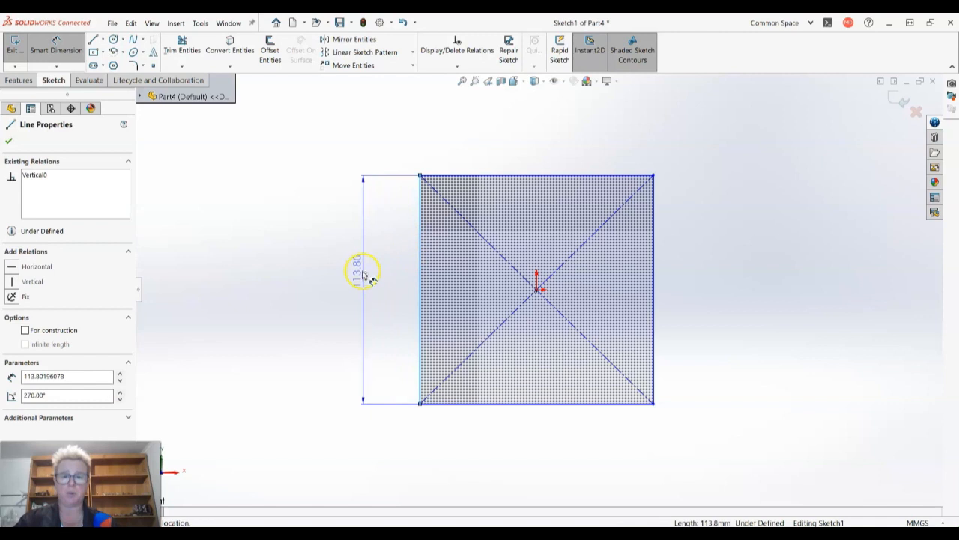
click(379, 279)
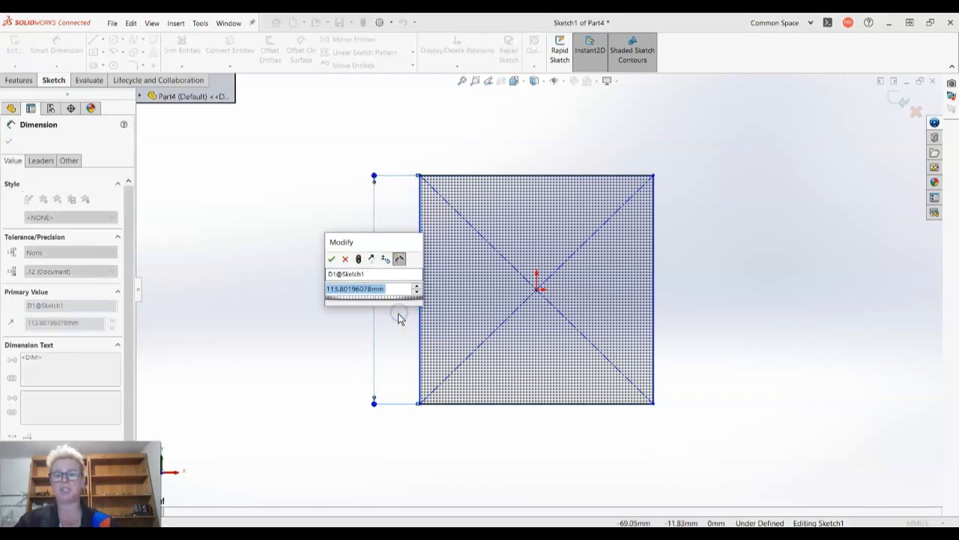
text(100)
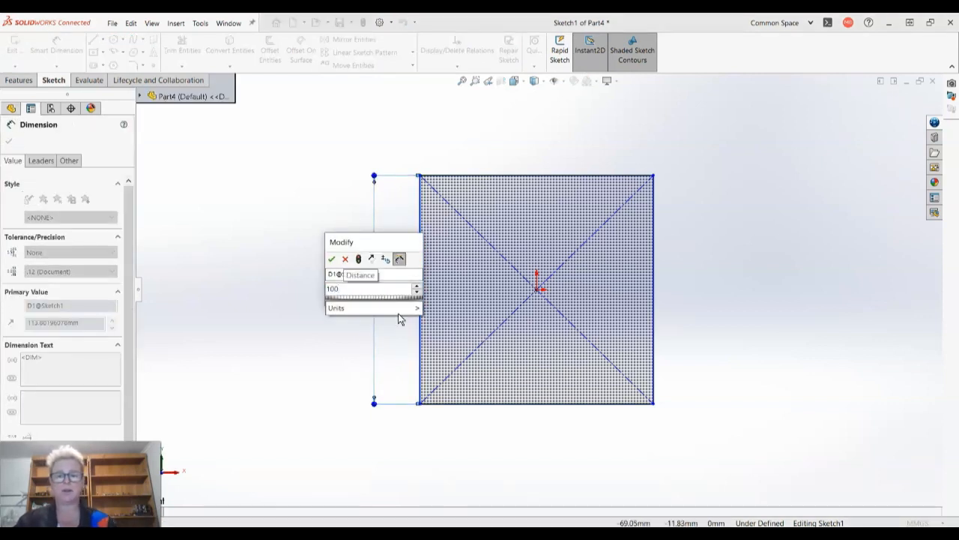
key(Return)
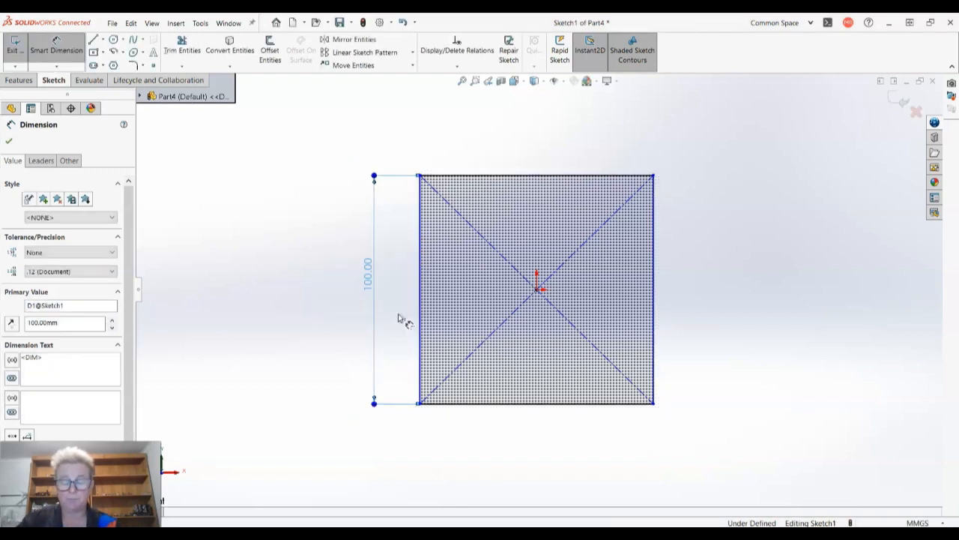
Dimension the rectangle's upper horizontal edge and set its width to 100 mm
click(453, 179)
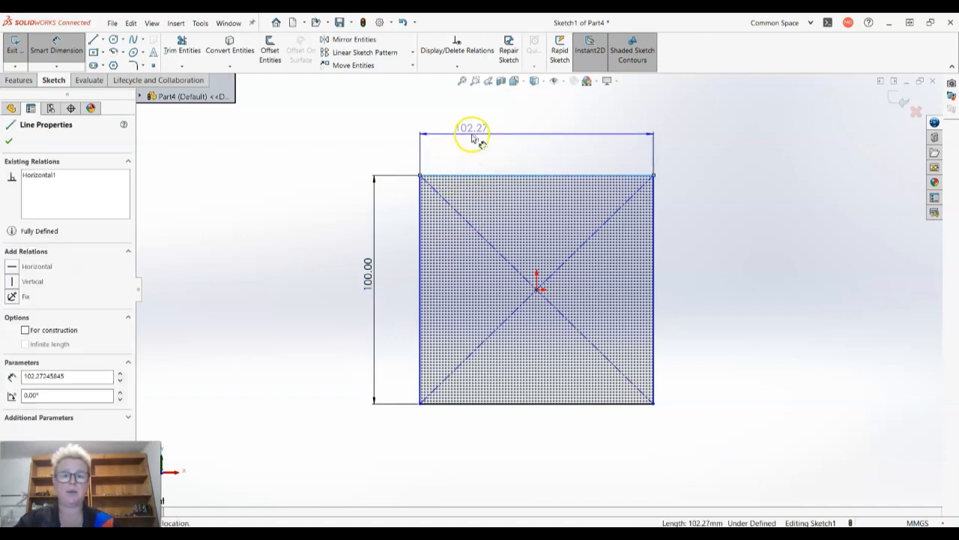
click(473, 135)
text(100)
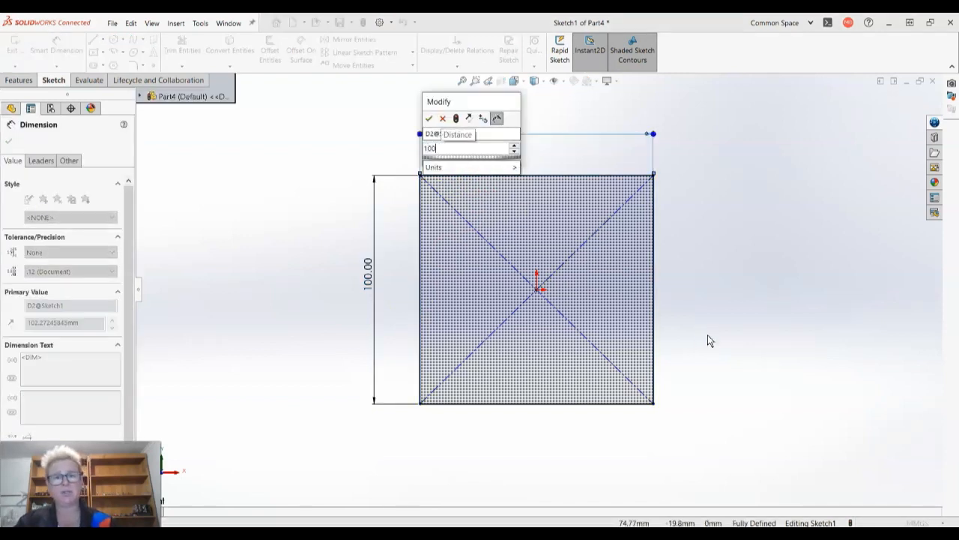
click(429, 119)
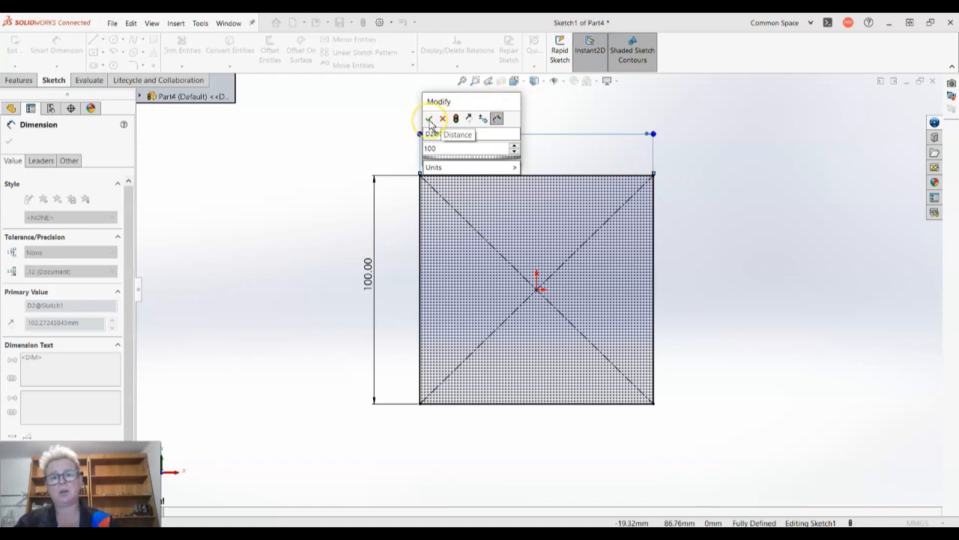
click(429, 120)
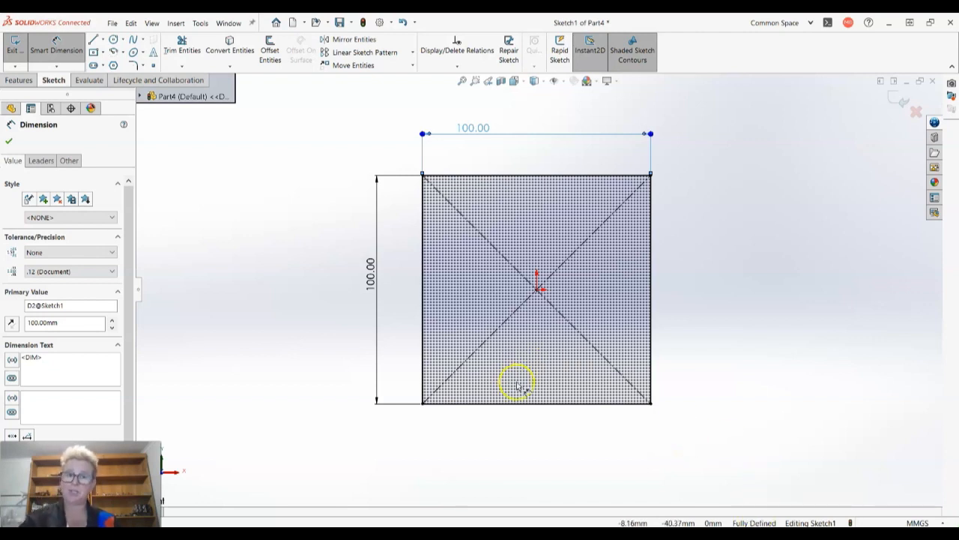
Extrude the square sketch as an Extruded Boss/Base with a blind depth of 100 mm
click(20, 81)
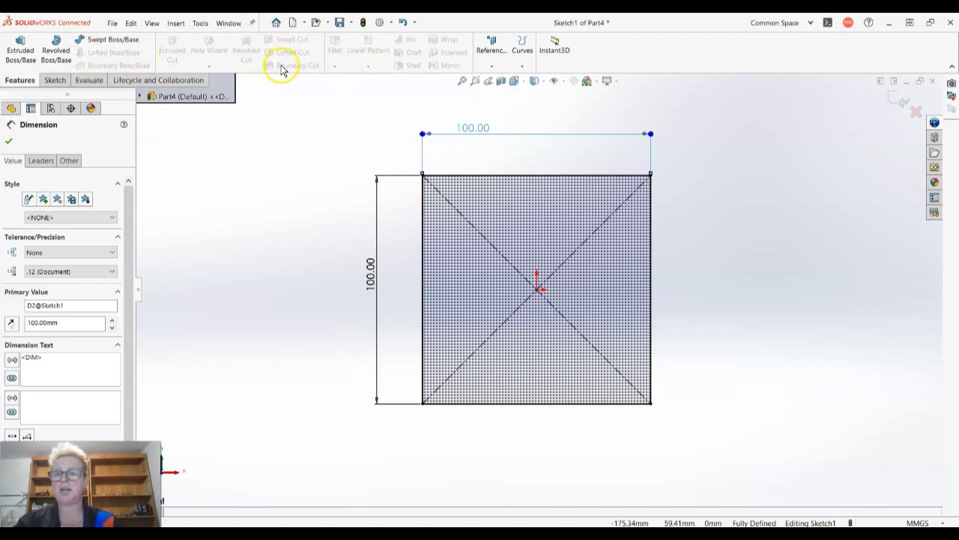
click(19, 53)
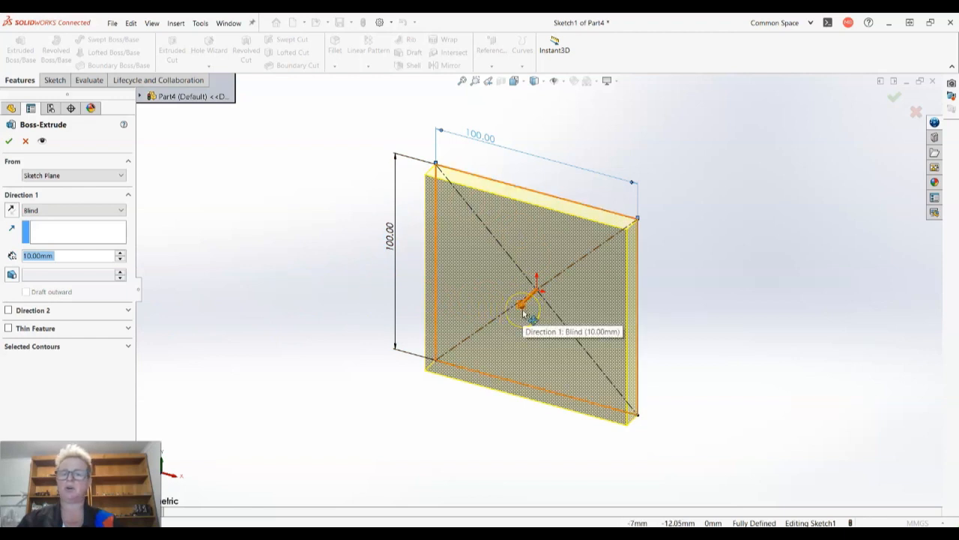
mouse_move(523, 309)
mouse_down()
mouse_move(433, 397)
mouse_move(504, 326)
mouse_up()
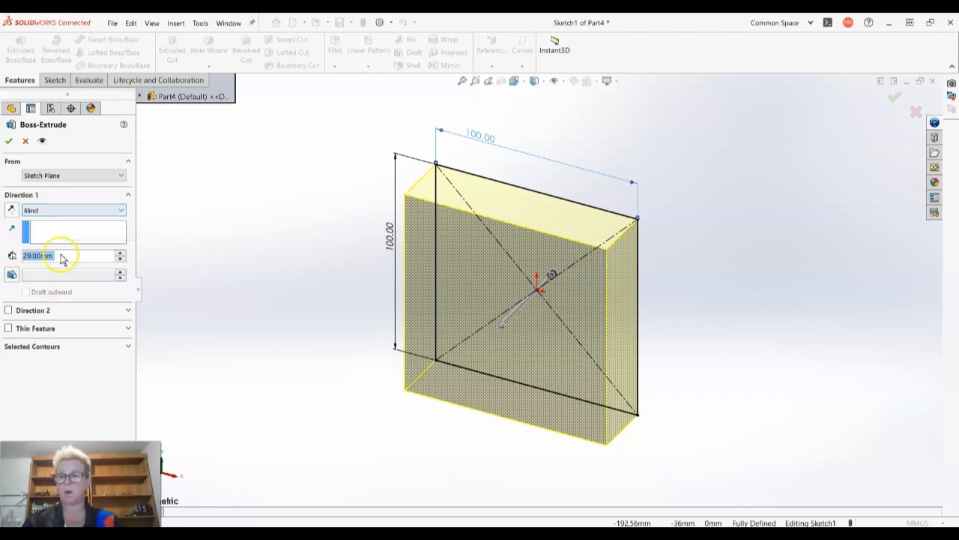
text(100)
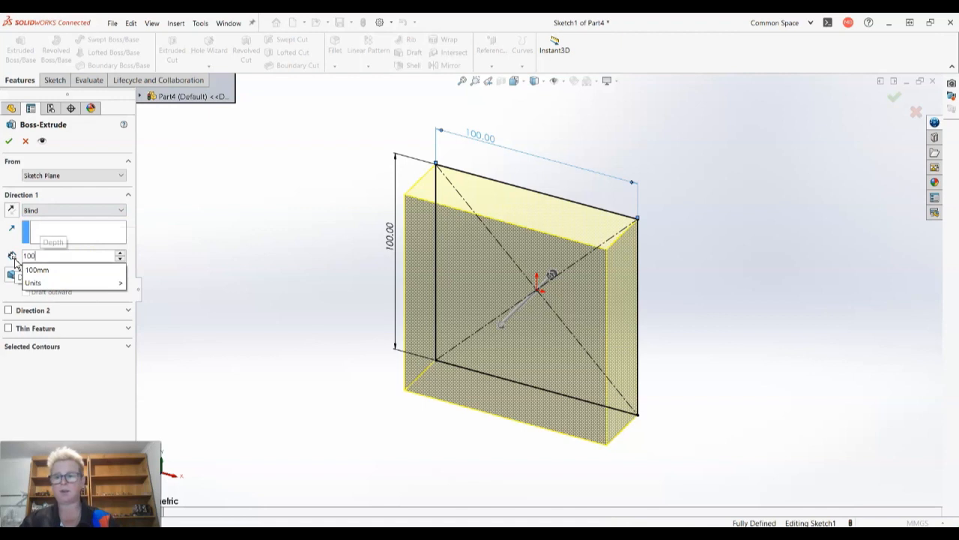
key(Return)
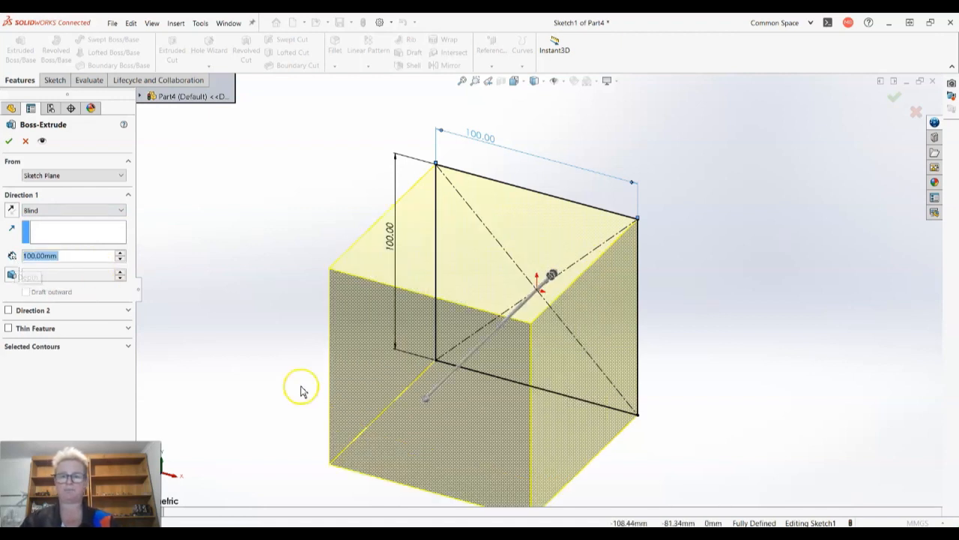
scroll(357, 399, down, 1)
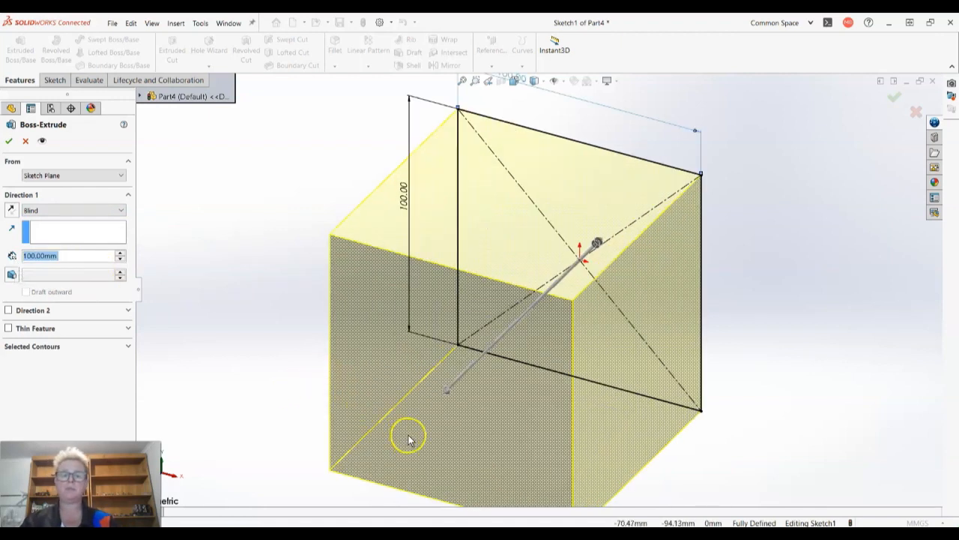
scroll(413, 440, up, 5)
scroll(567, 337, down, 2)
scroll(529, 217, down, 2)
scroll(544, 304, up, 3)
scroll(554, 322, down, 1)
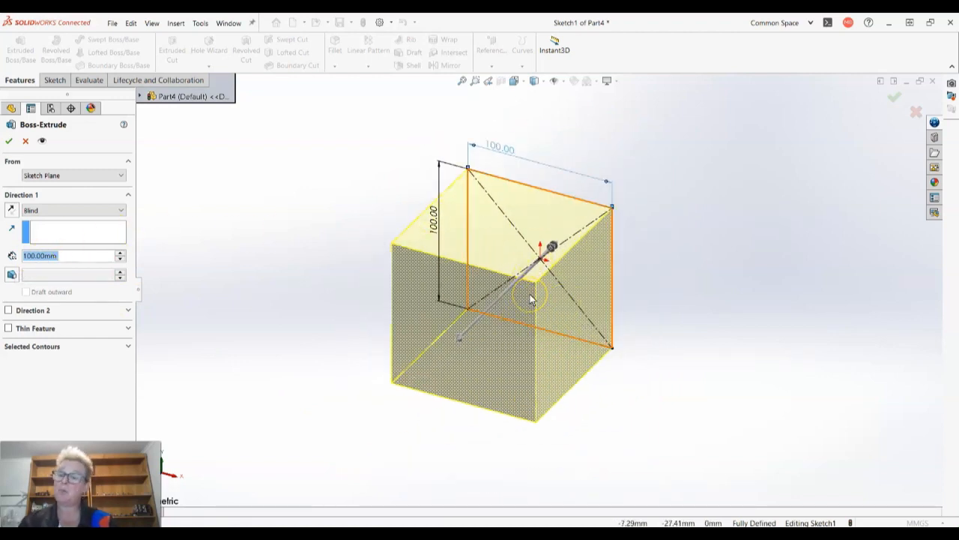
mouse_move(530, 295)
middle_down()
mouse_move(462, 338)
mouse_move(522, 331)
mouse_move(621, 278)
mouse_move(532, 394)
mouse_move(517, 303)
mouse_move(480, 342)
mouse_move(503, 364)
mouse_move(548, 326)
mouse_move(476, 348)
mouse_move(574, 245)
middle_up()
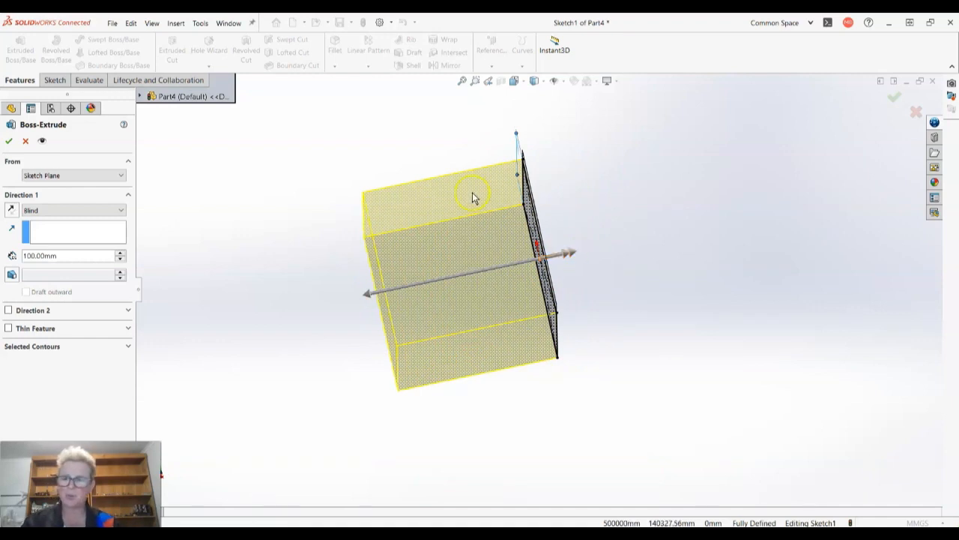
middle_drag(285, 275, 311, 282)
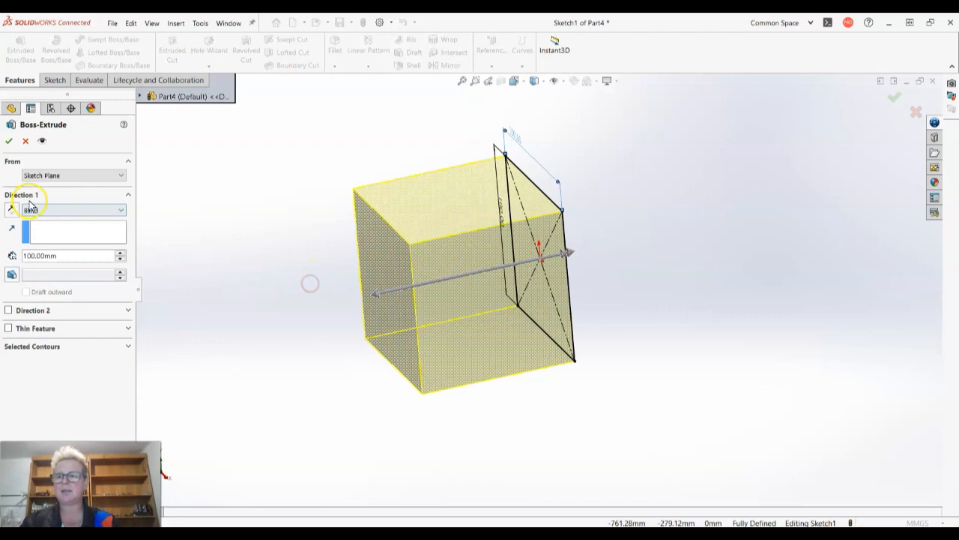
click(9, 141)
Inspect the extruded cube from several sides and choose the Front view orientation
middle_drag(384, 213, 413, 343)
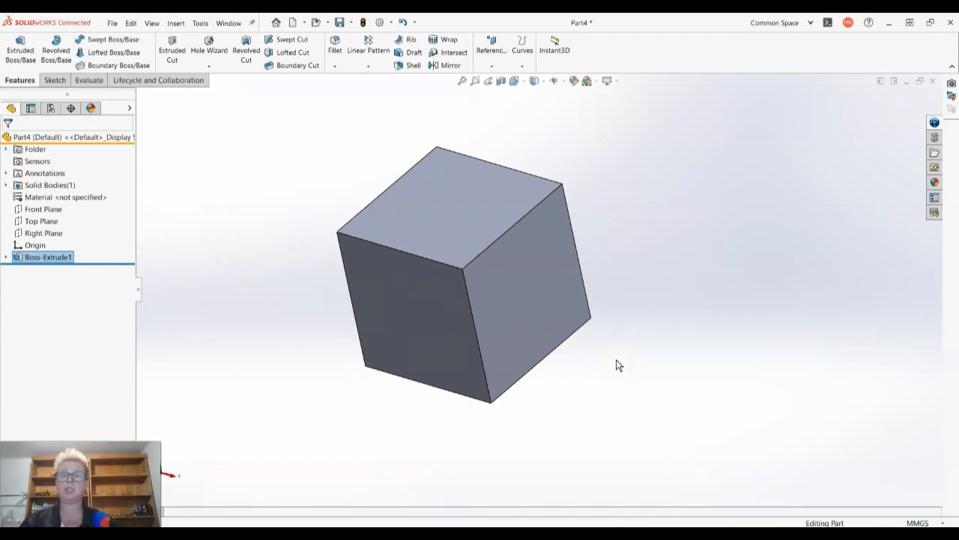
middle_drag(407, 155, 525, 342)
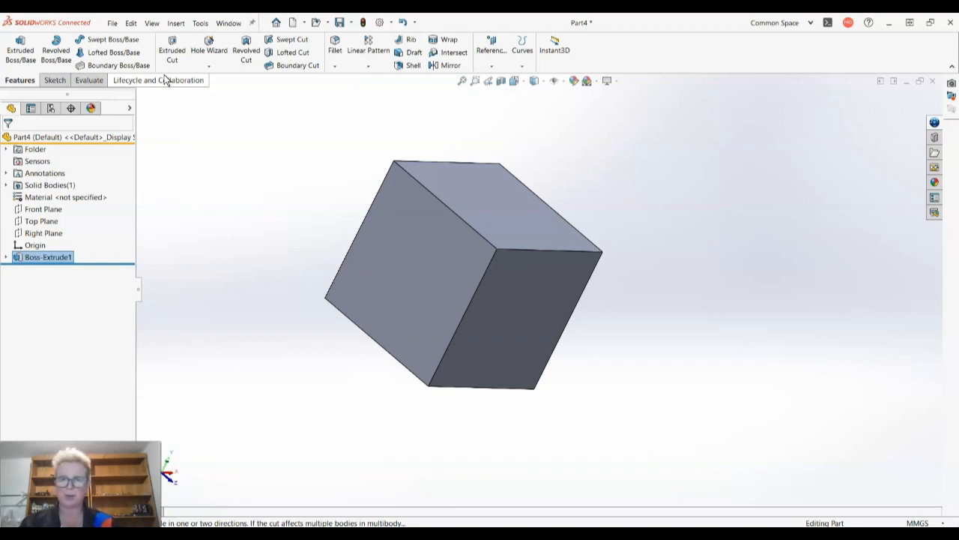
middle_drag(511, 255, 754, 368)
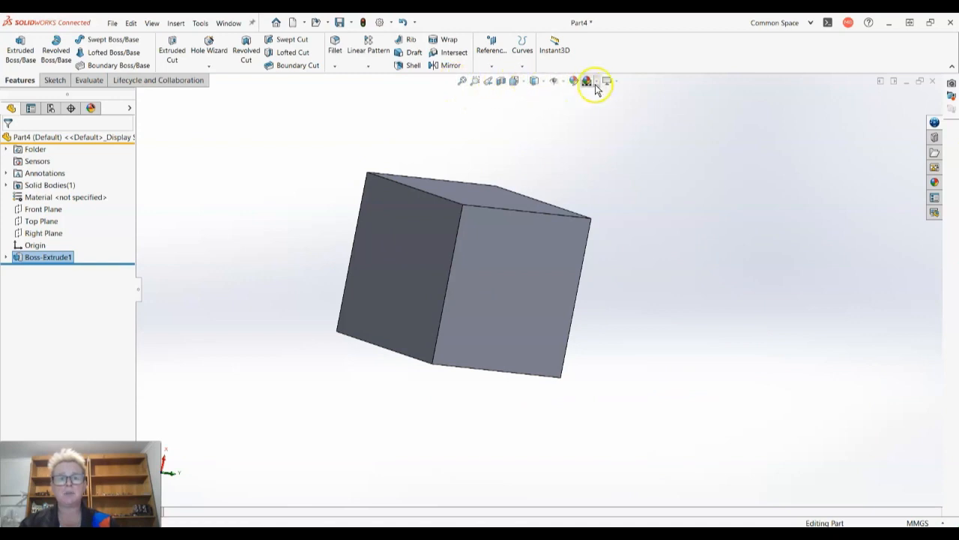
click(523, 84)
click(528, 125)
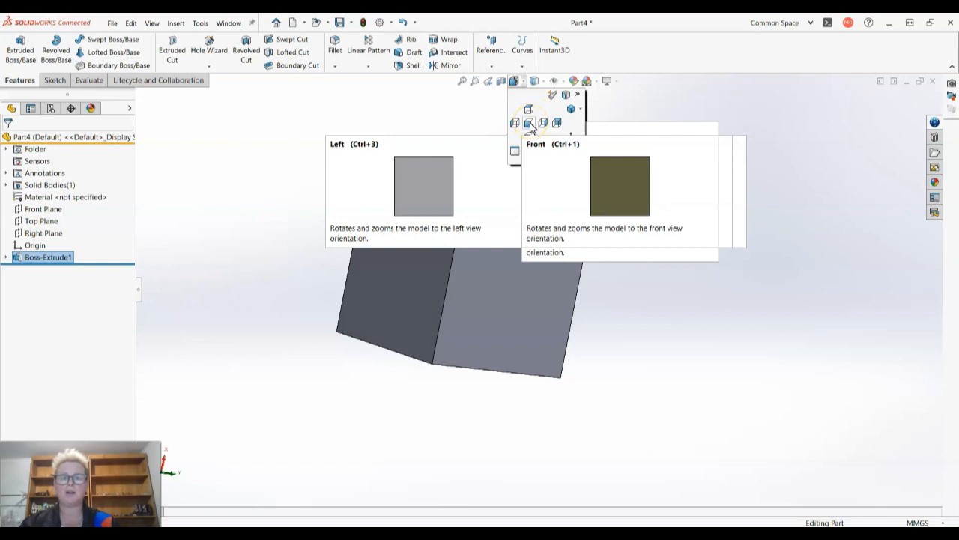
Orient the cube to the Front view and bring up the sketching tools
click(529, 125)
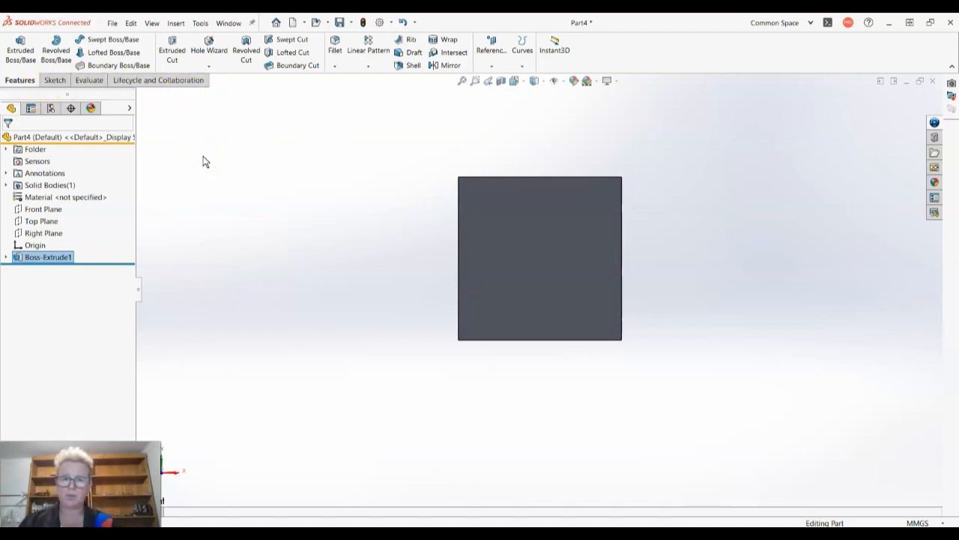
click(54, 80)
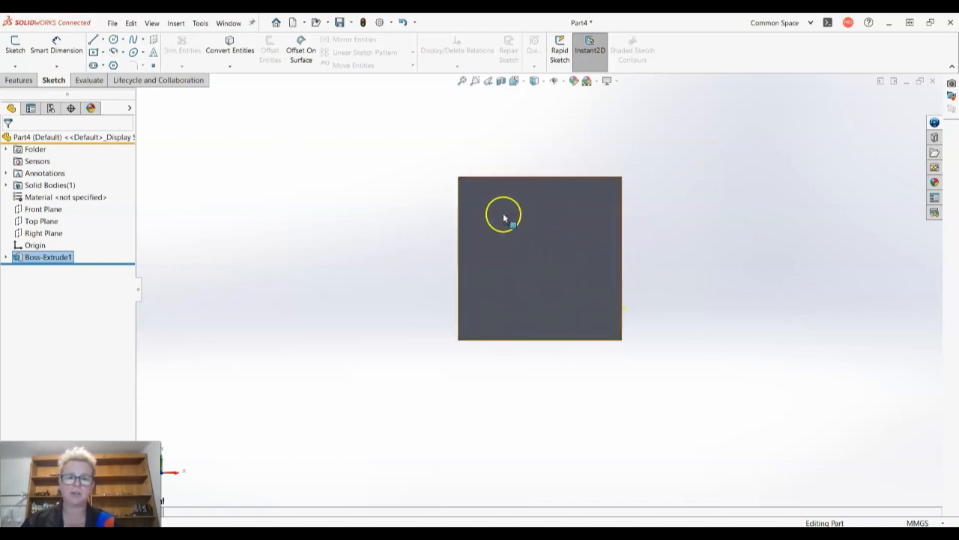
click(15, 47)
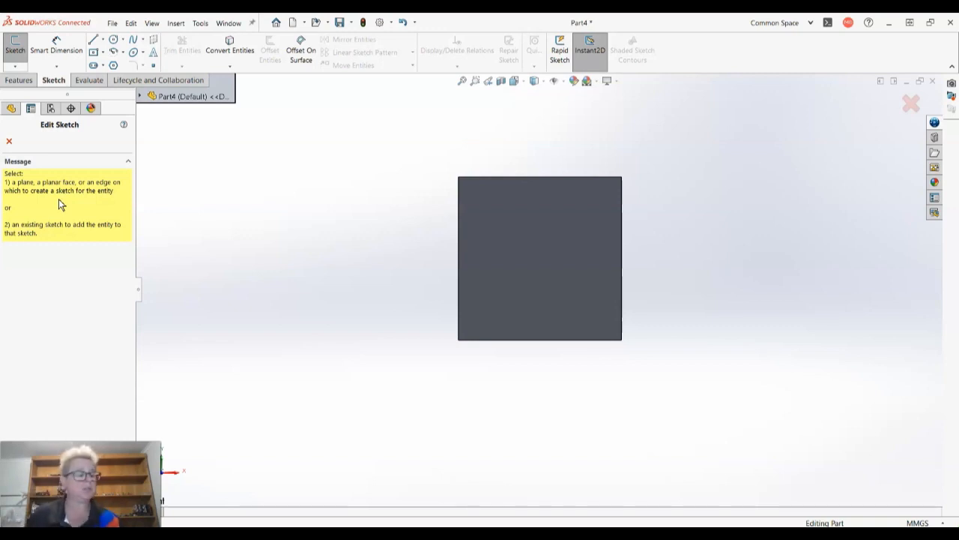
click(454, 196)
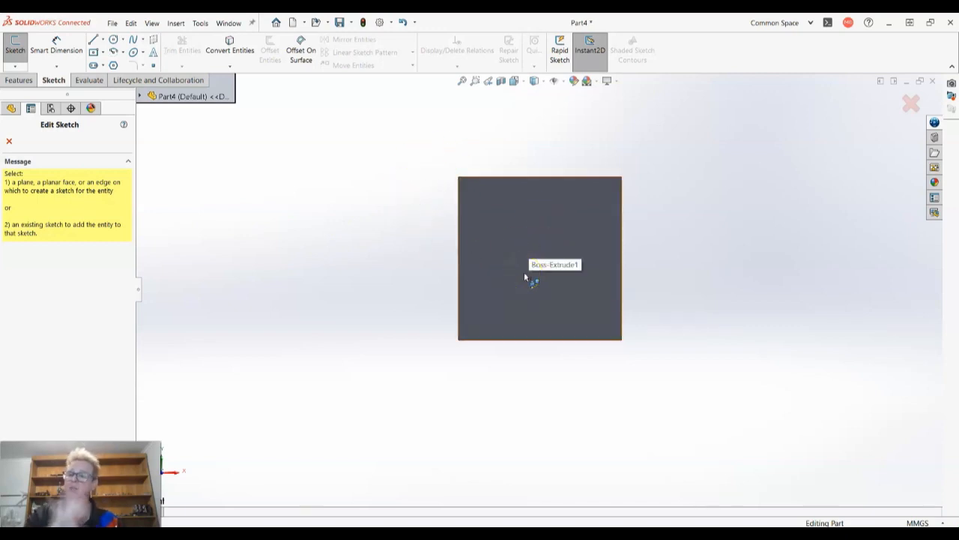
click(529, 245)
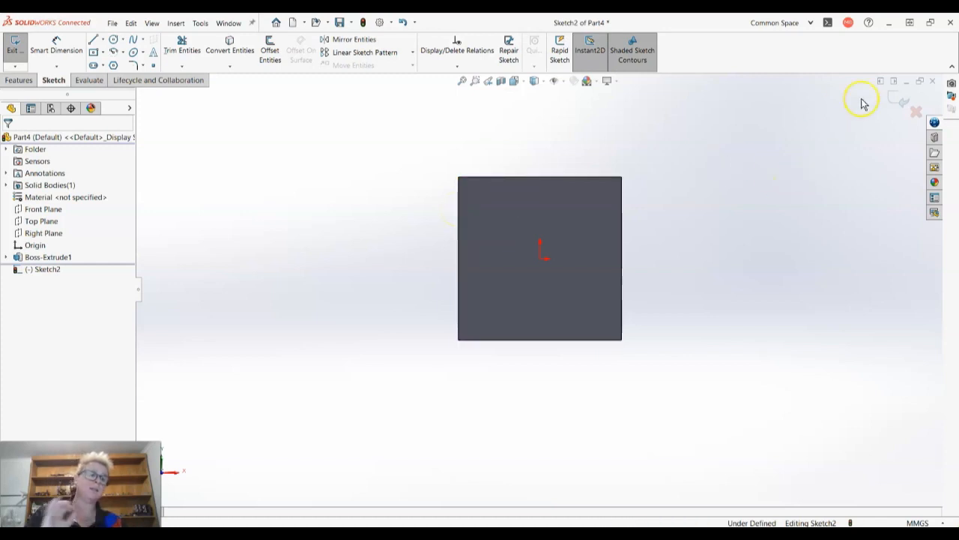
click(915, 112)
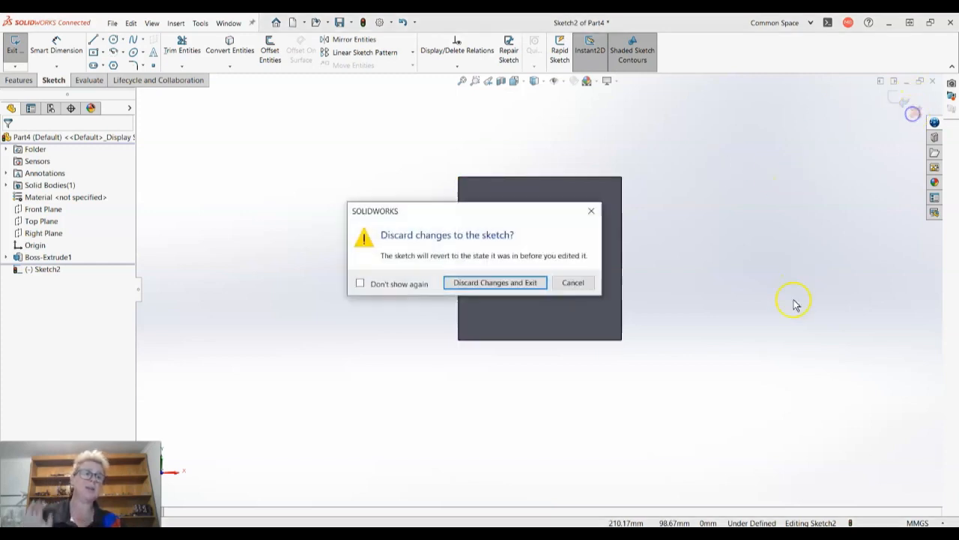
click(498, 283)
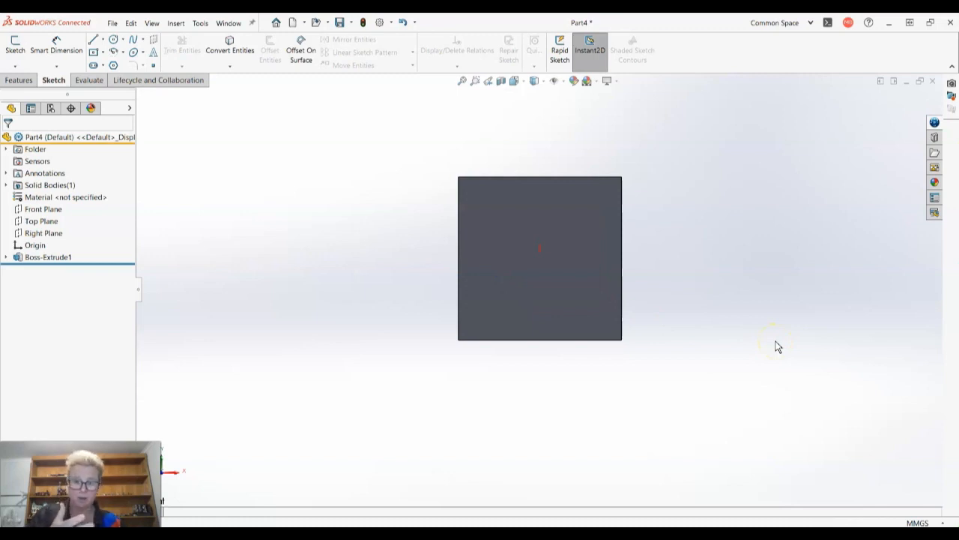
Start a sketch on the cube's front face and draw a circle about 29 mm in diameter centred on the origin
click(574, 263)
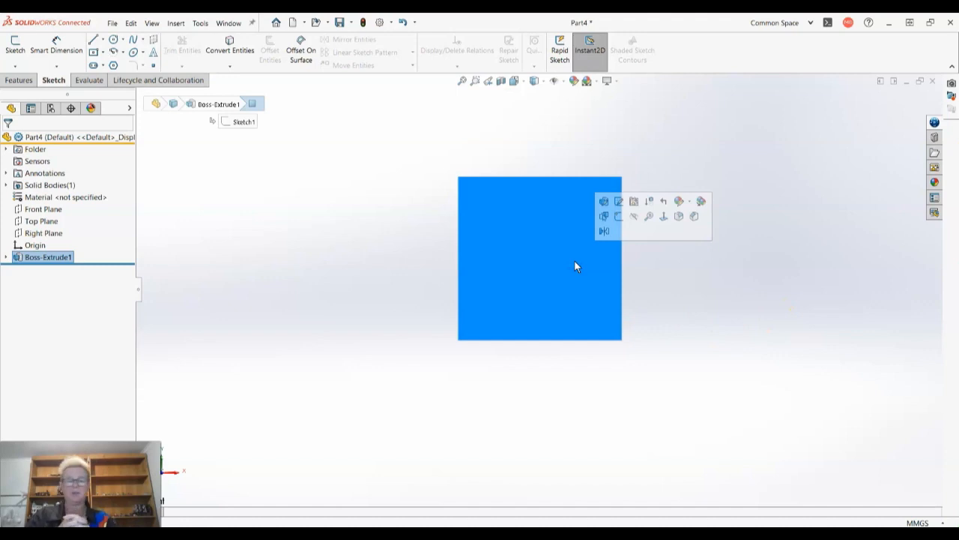
click(675, 347)
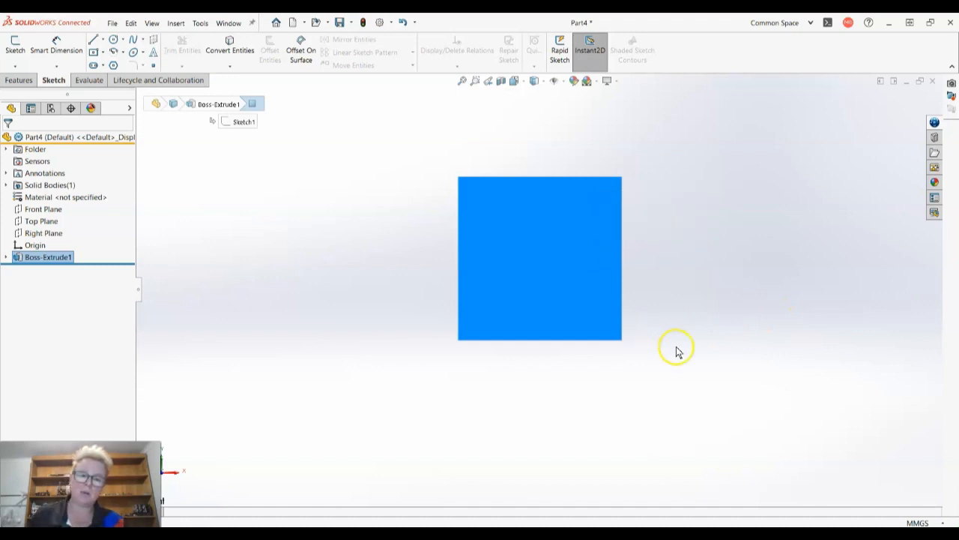
click(516, 244)
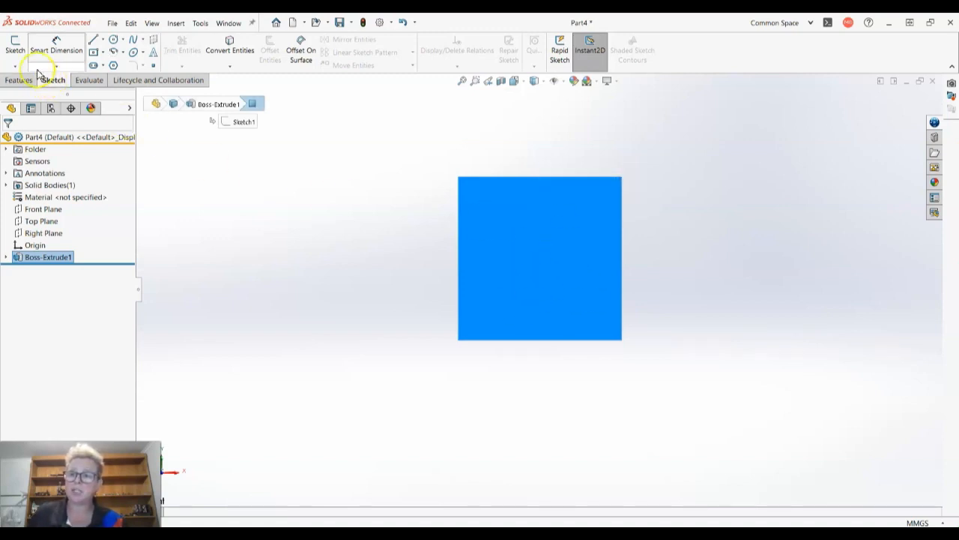
click(15, 45)
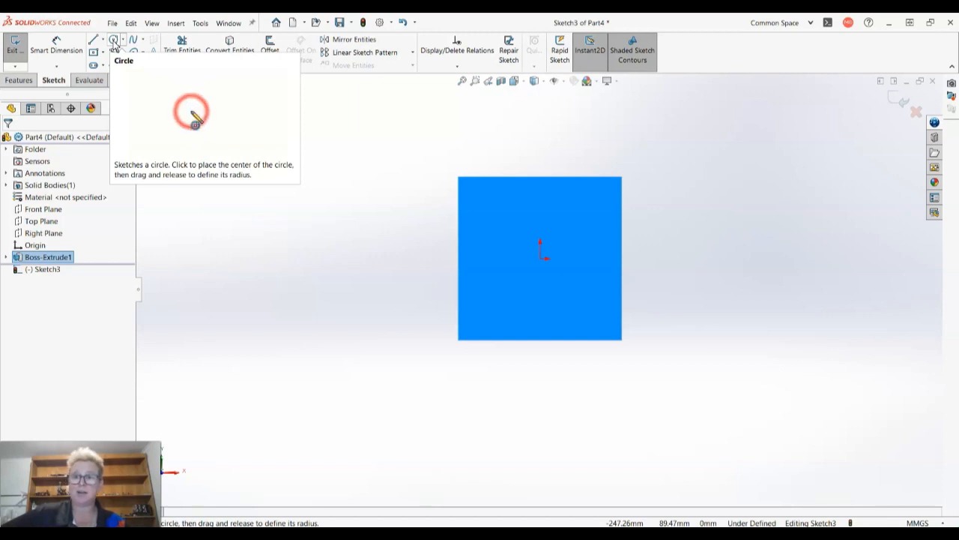
click(113, 41)
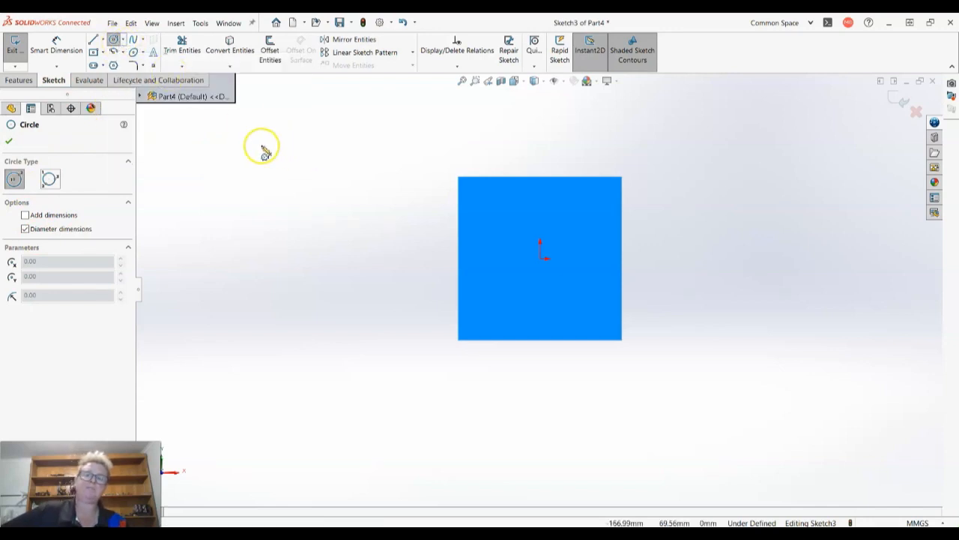
click(541, 259)
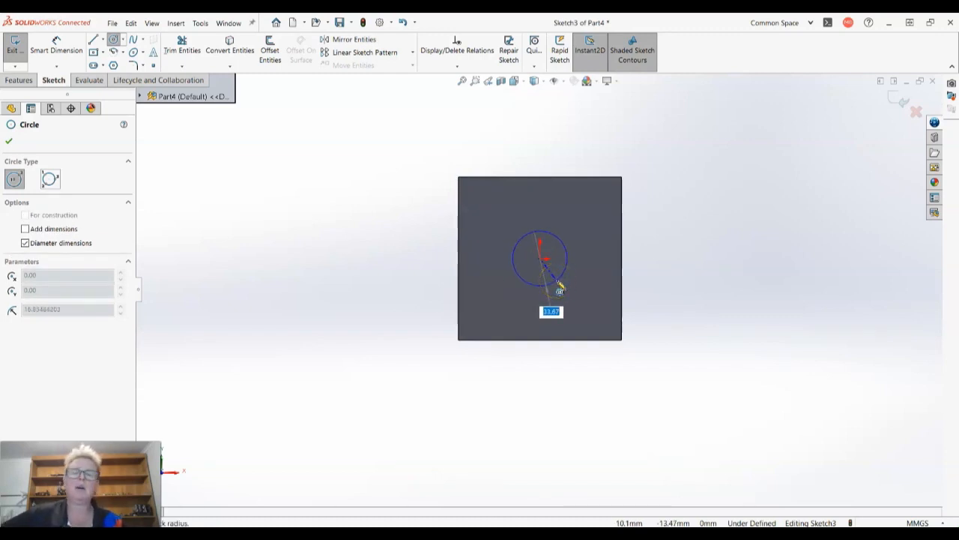
click(567, 287)
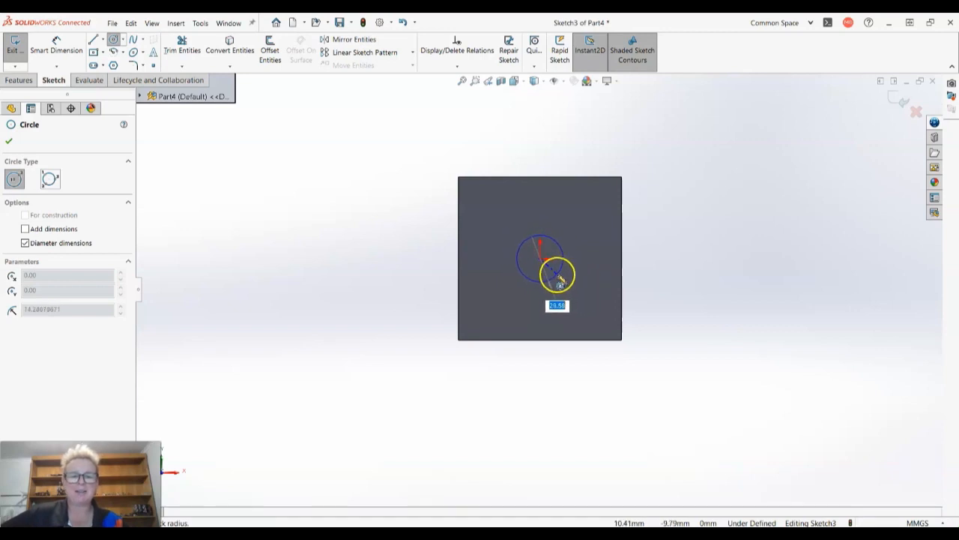
click(559, 281)
click(734, 356)
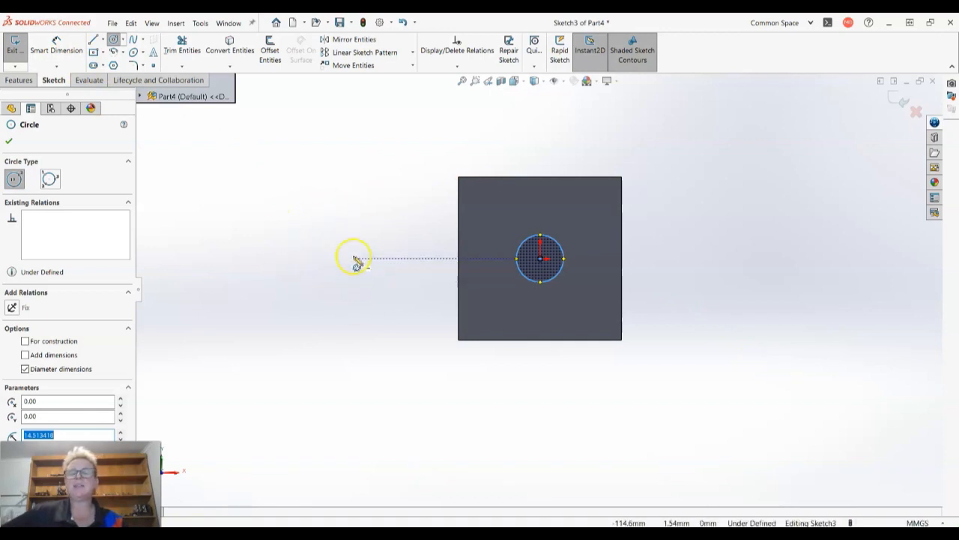
Draw seven extra circles of various sizes around the cube and leave the Circle tool
drag(357, 203, 367, 222)
drag(323, 276, 334, 298)
mouse_move(388, 358)
mouse_down()
mouse_move(514, 420)
mouse_move(648, 396)
mouse_up()
mouse_move(693, 382)
mouse_down()
mouse_move(732, 368)
mouse_move(781, 330)
mouse_up()
mouse_move(805, 285)
mouse_down()
mouse_move(797, 248)
mouse_move(760, 214)
mouse_up()
drag(684, 162, 684, 213)
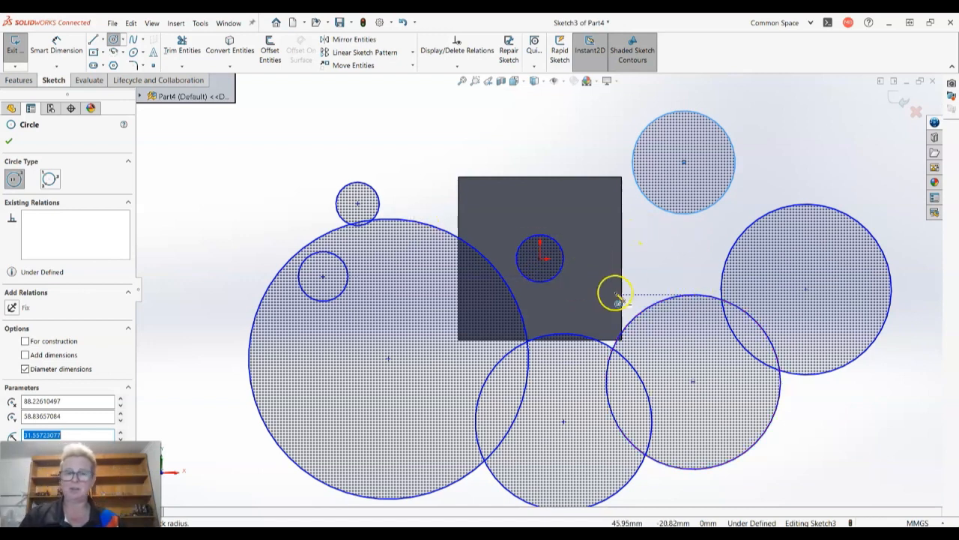
click(10, 140)
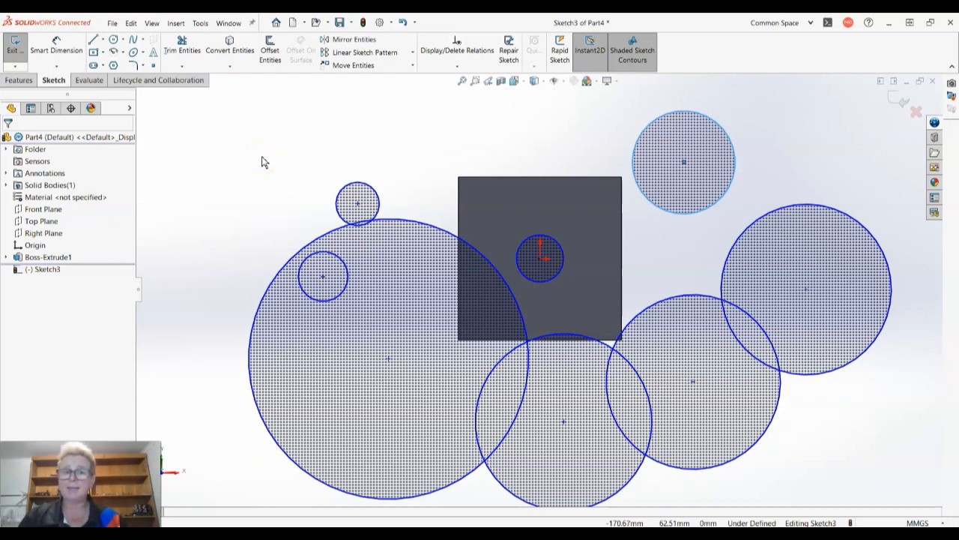
Undo the seven extra circles so that only the circle at the origin is kept
click(403, 23)
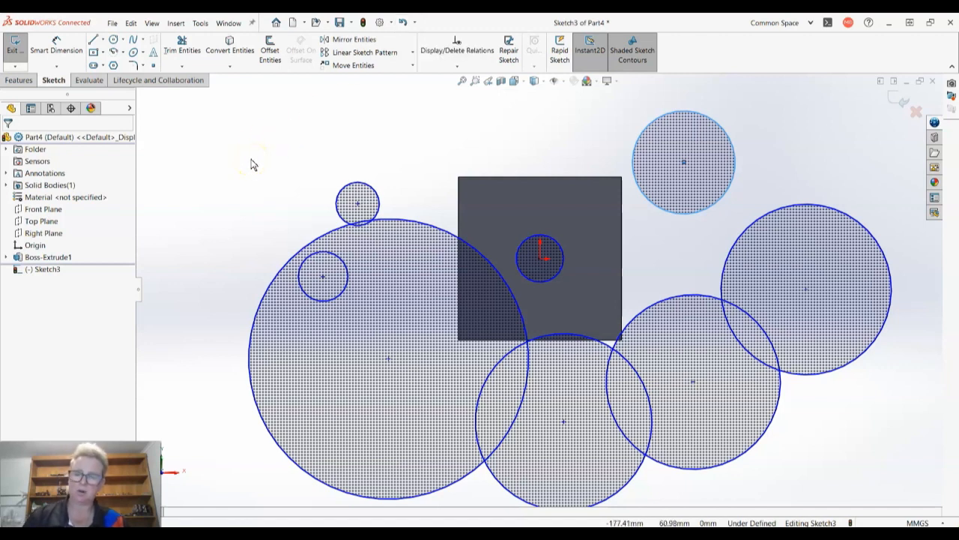
key(ctrl+z)
key(ctrl+z)
key(ctrl+z)
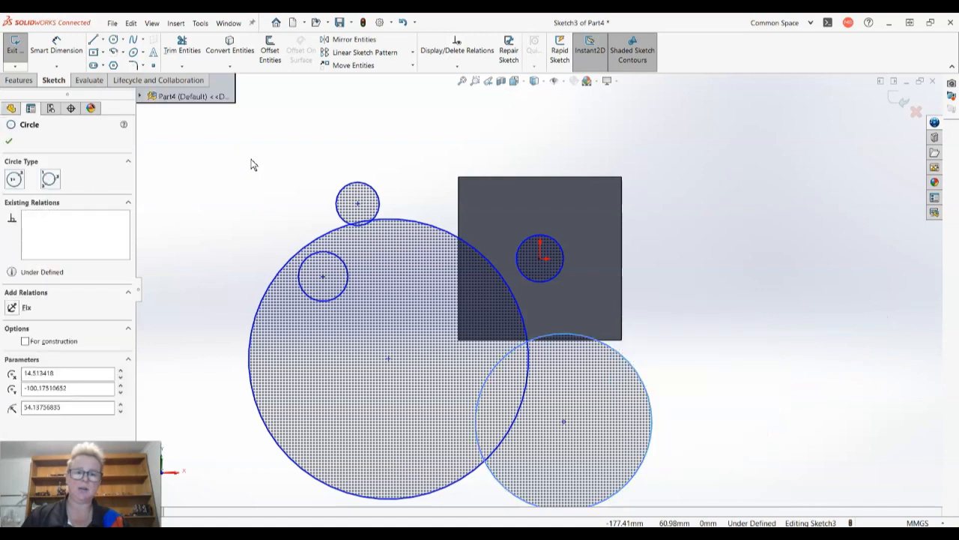
key(ctrl+z)
key(ctrl+z)
key(ctrl+z)
key(ctrl+z)
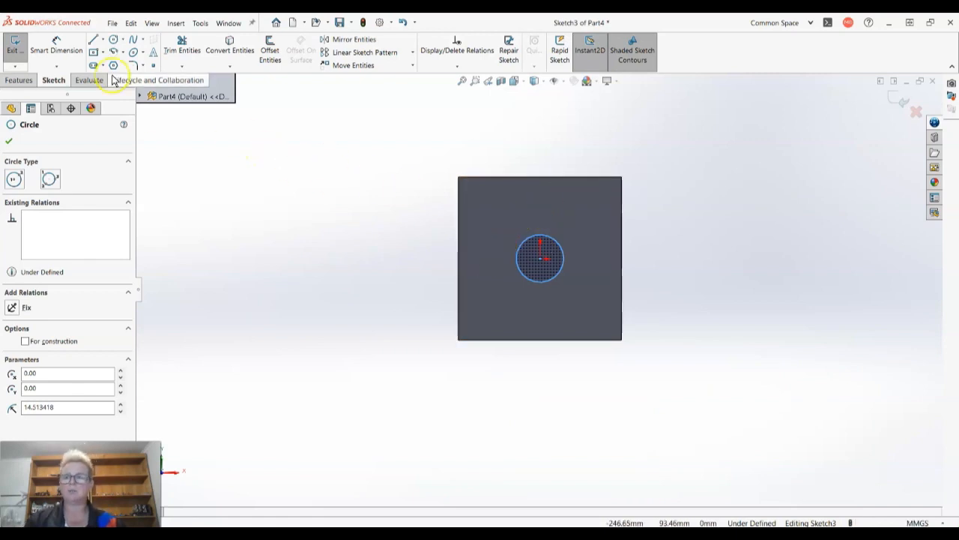
Dimension the circle at the origin and set its diameter to 25 mm
click(54, 49)
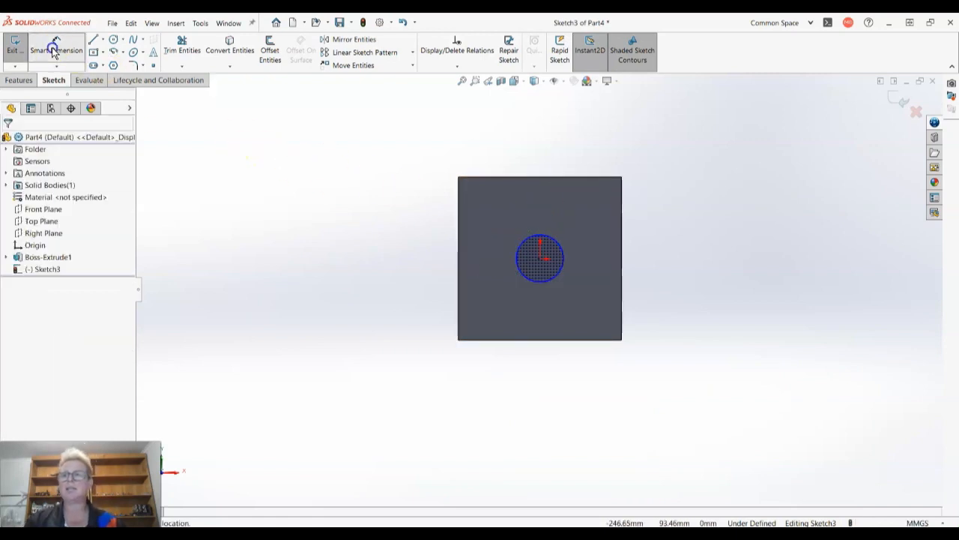
click(564, 266)
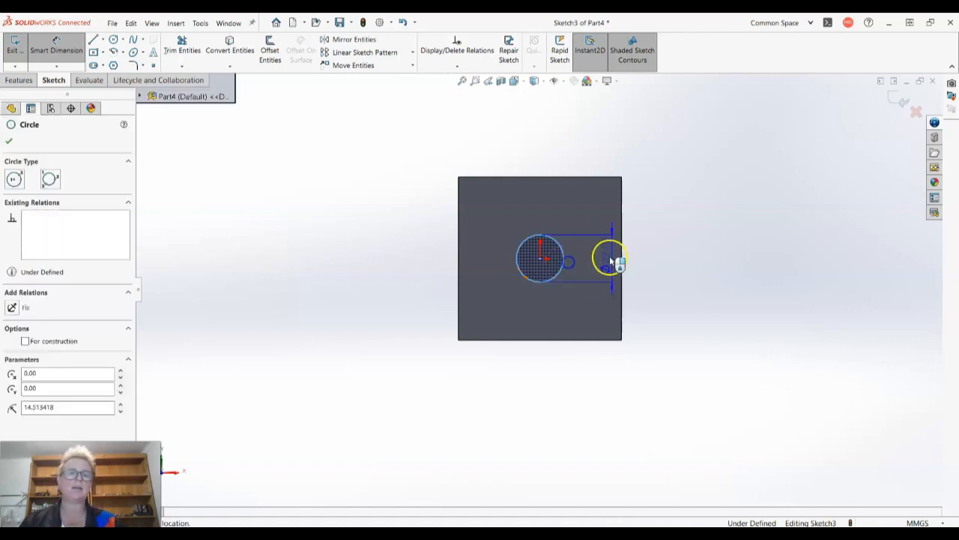
click(677, 257)
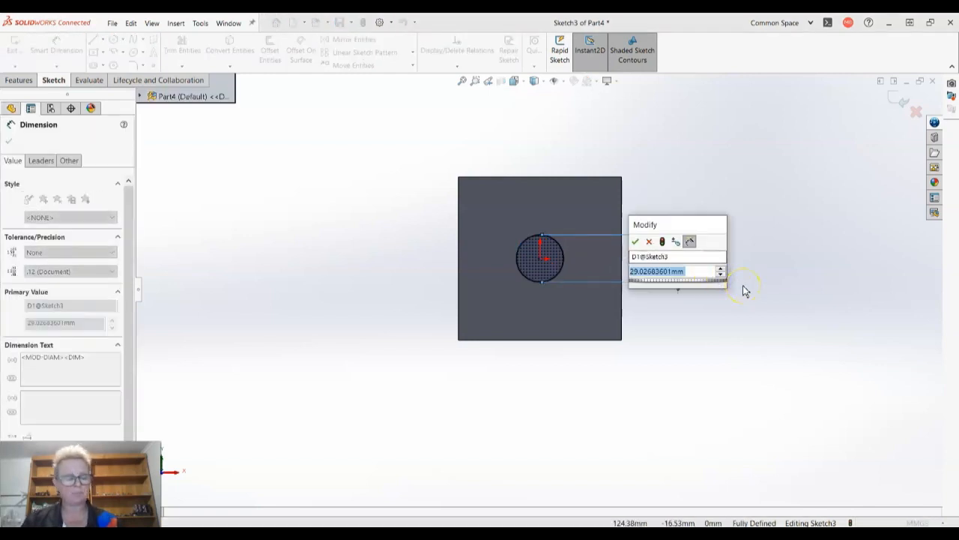
text(25)
key(Return)
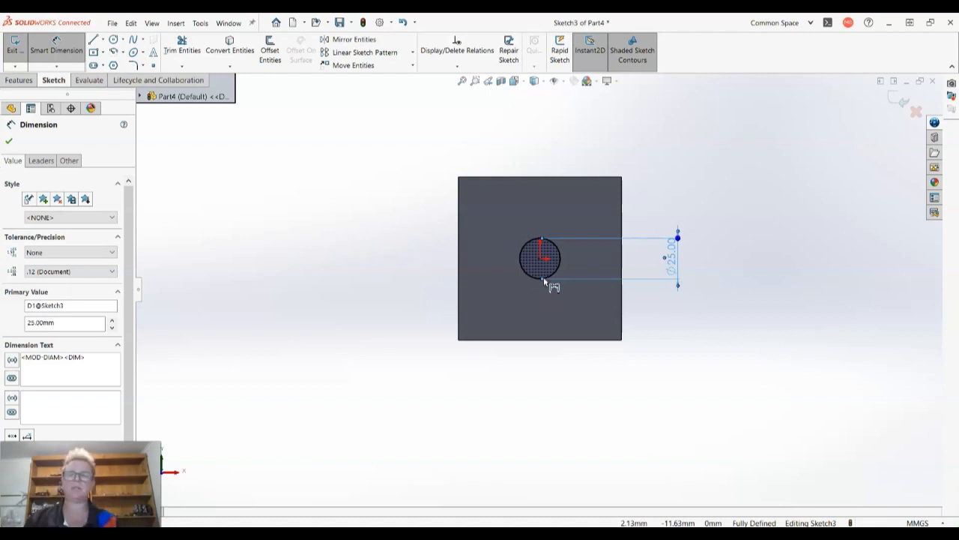
Start an Extruded Cut from the circle sketch on the cube's front face
click(18, 82)
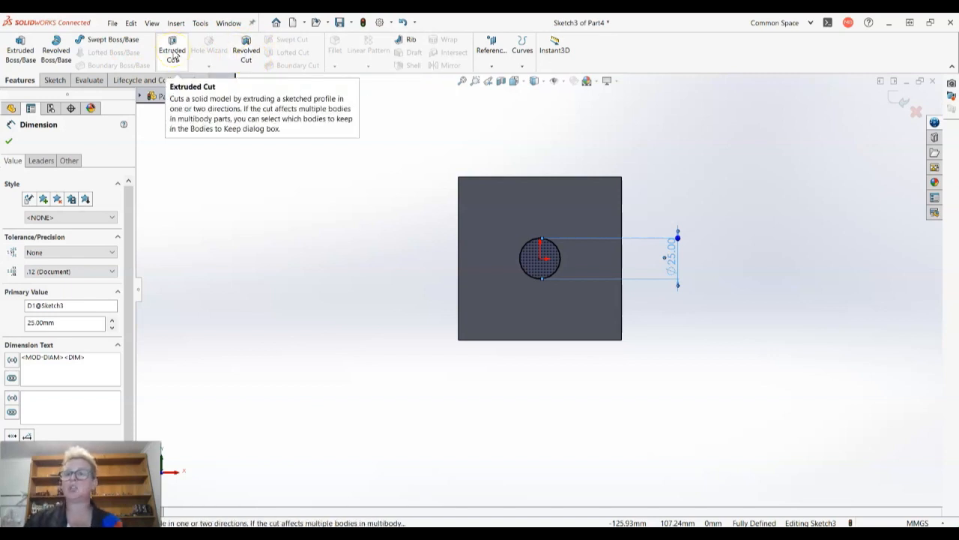
click(174, 54)
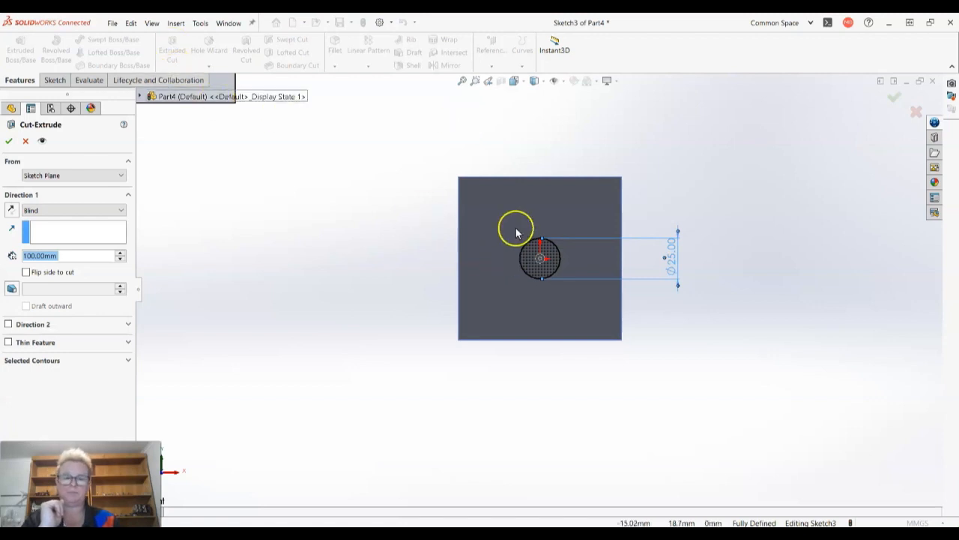
scroll(582, 305, up, 2)
click(568, 289)
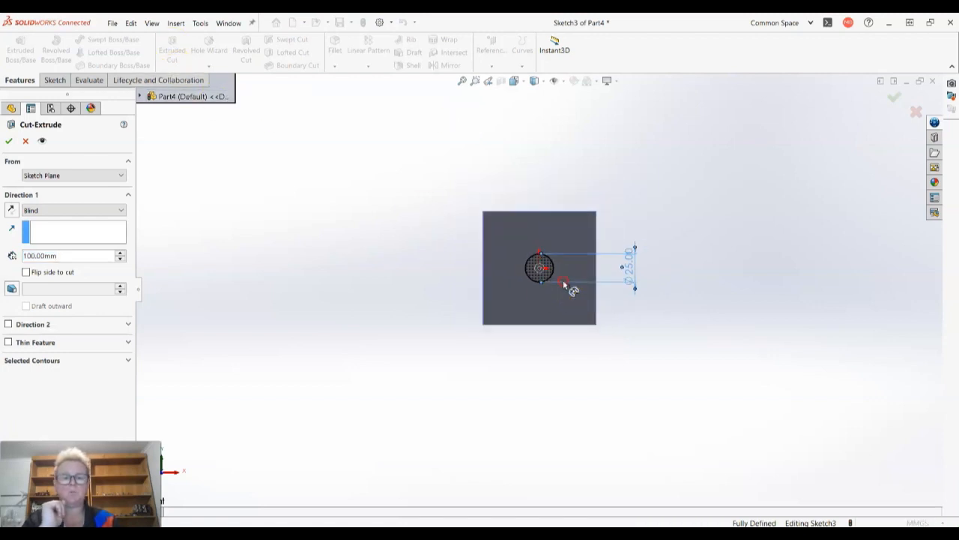
middle_drag(560, 282, 529, 314)
scroll(582, 251, down, 3)
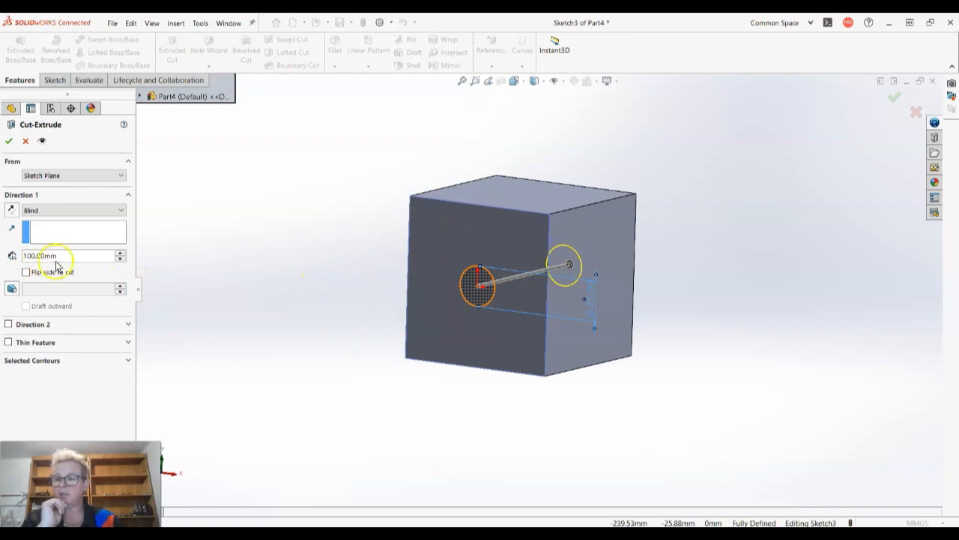
Try different cut depths with the depth handle in the model, ending at 15 mm
middle_drag(392, 297, 317, 305)
drag(616, 275, 760, 270)
middle_drag(716, 408, 724, 395)
drag(787, 278, 458, 275)
middle_drag(306, 321, 374, 355)
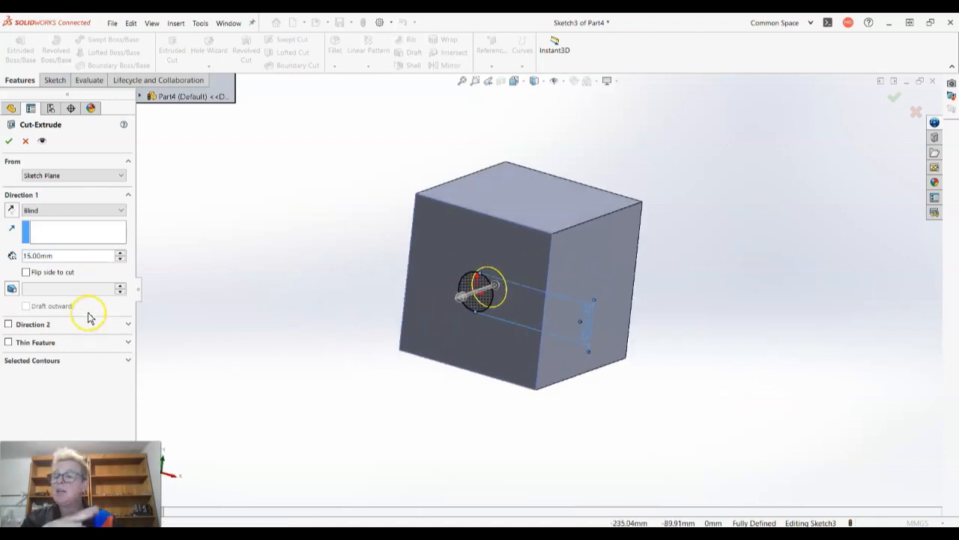
Set the blind cut depth to 2 mm and complete the Extruded Cut
double_click(42, 255)
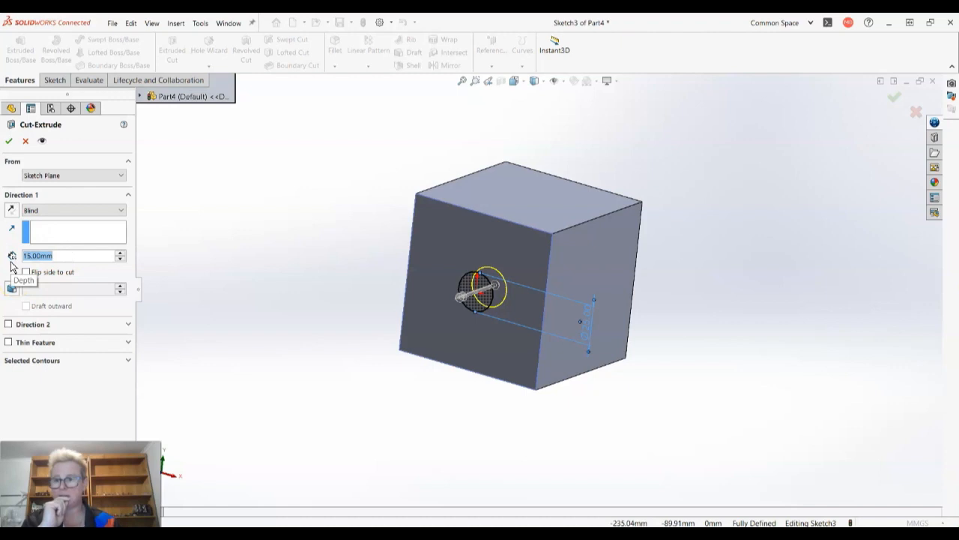
text(2)
key(Return)
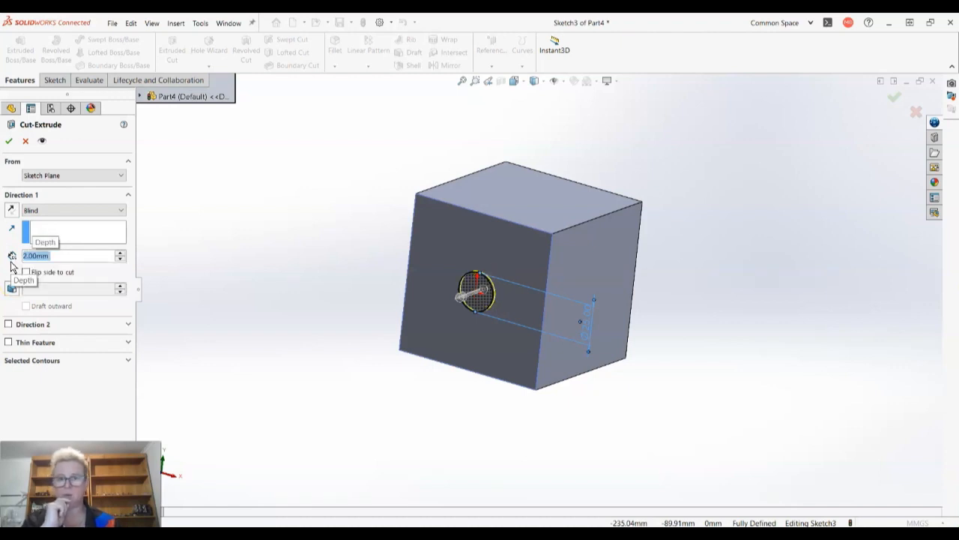
middle_drag(298, 328, 323, 372)
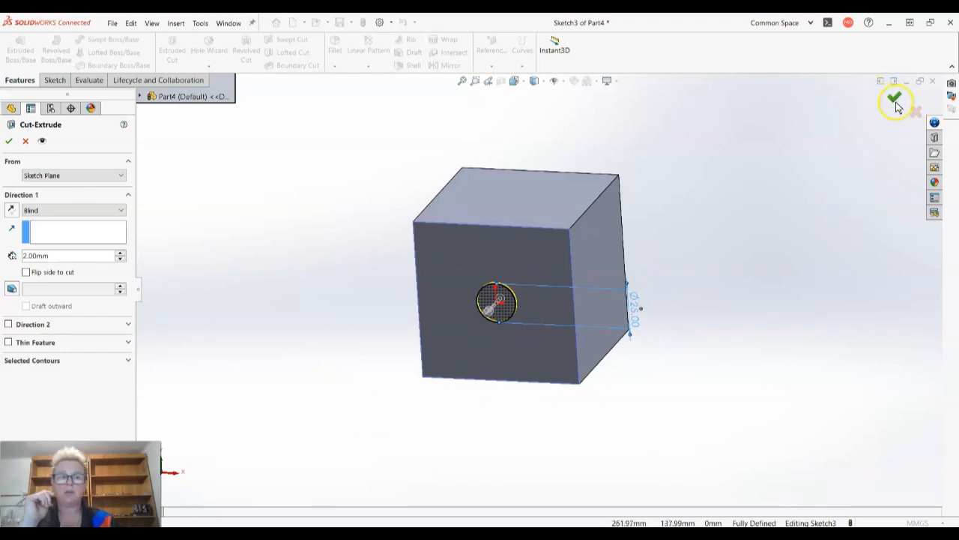
click(10, 142)
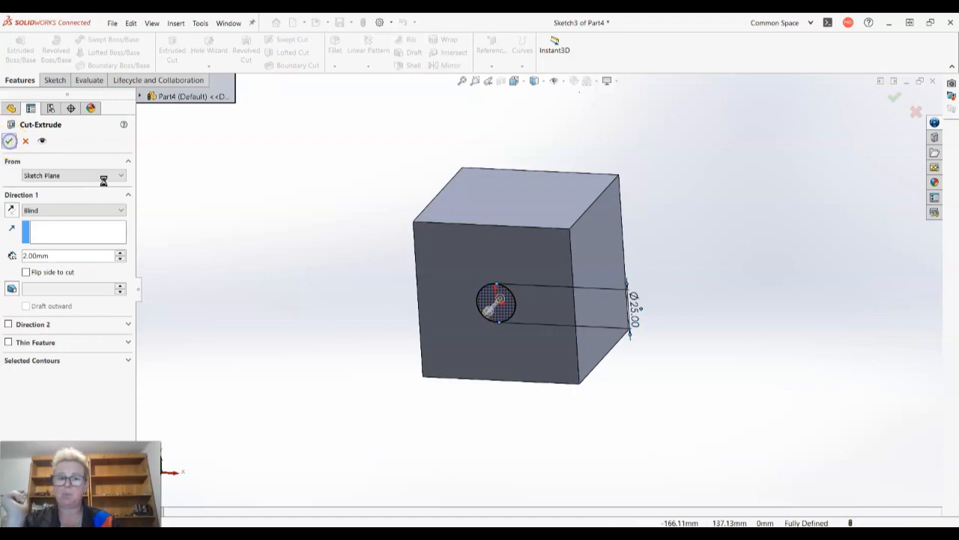
Start a new sketch on the top face of the cube
middle_drag(336, 278, 327, 227)
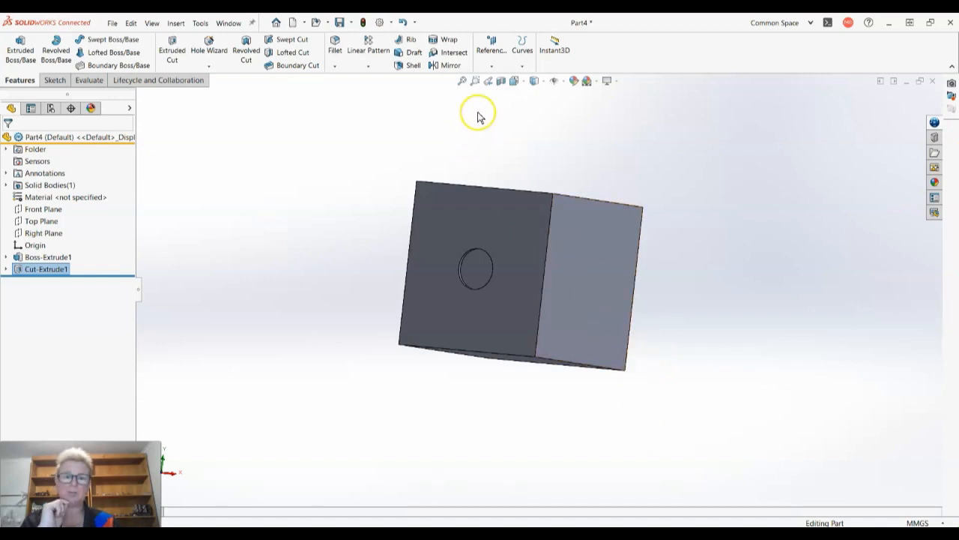
click(516, 83)
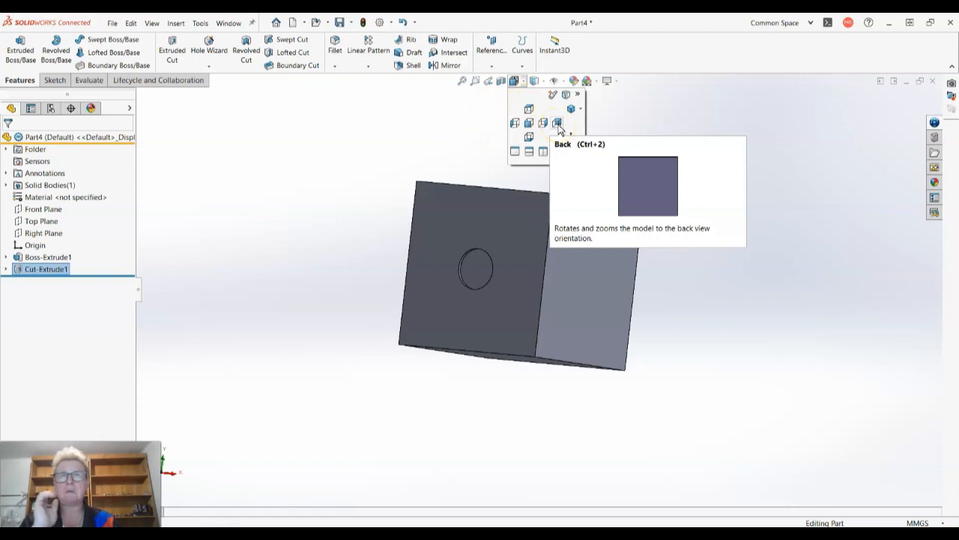
click(529, 110)
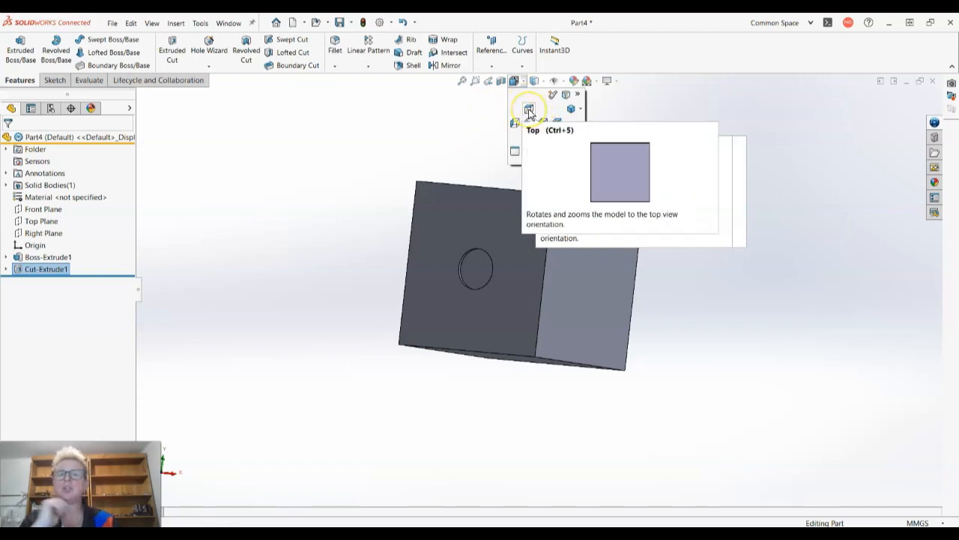
click(529, 110)
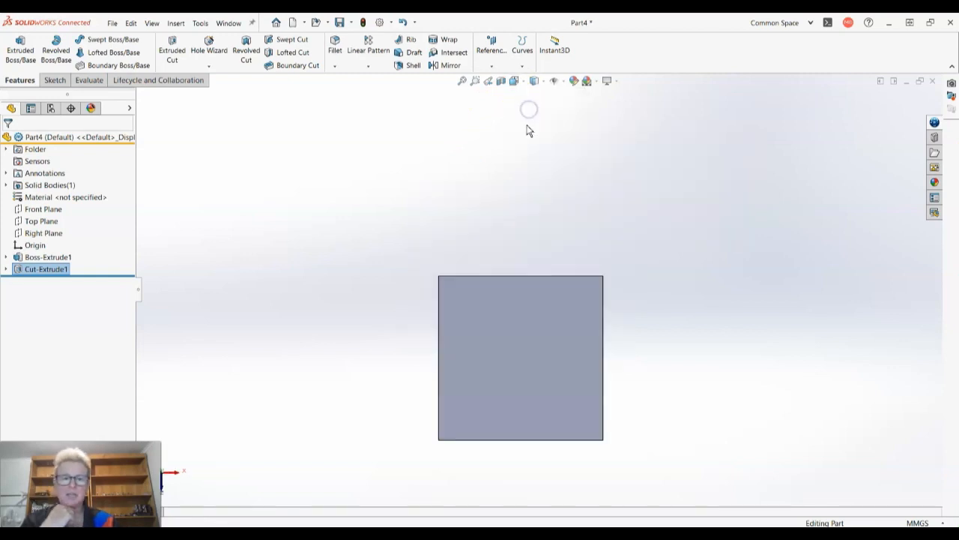
scroll(696, 394, down, 2)
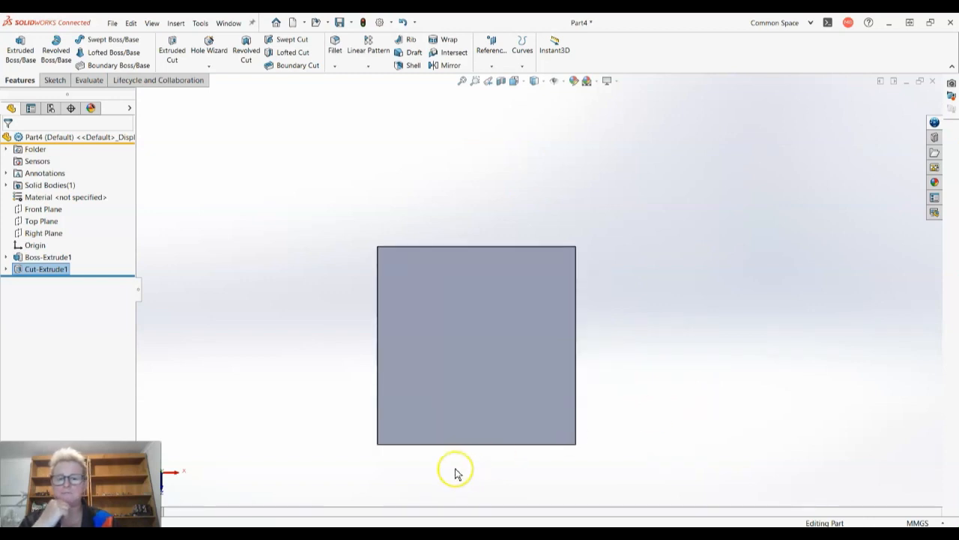
scroll(420, 469, down, 2)
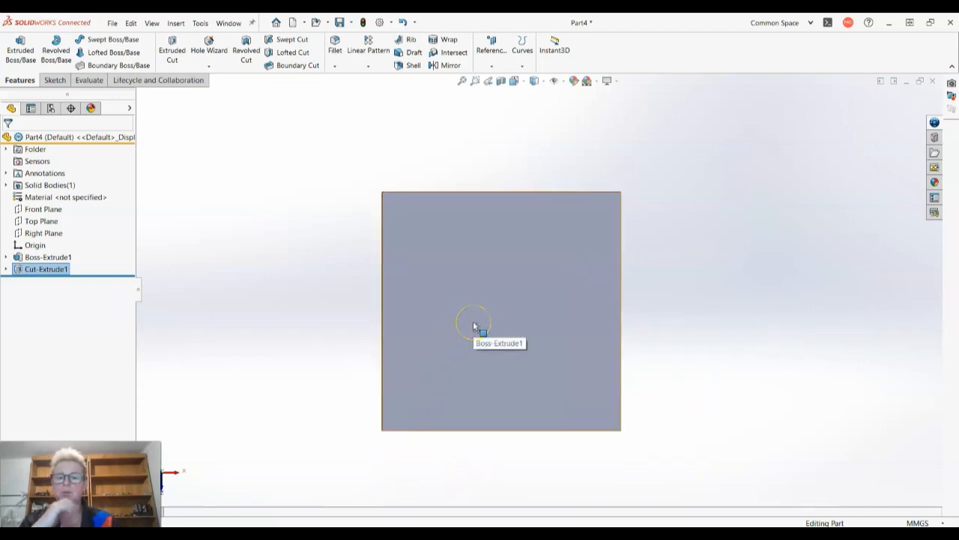
click(473, 325)
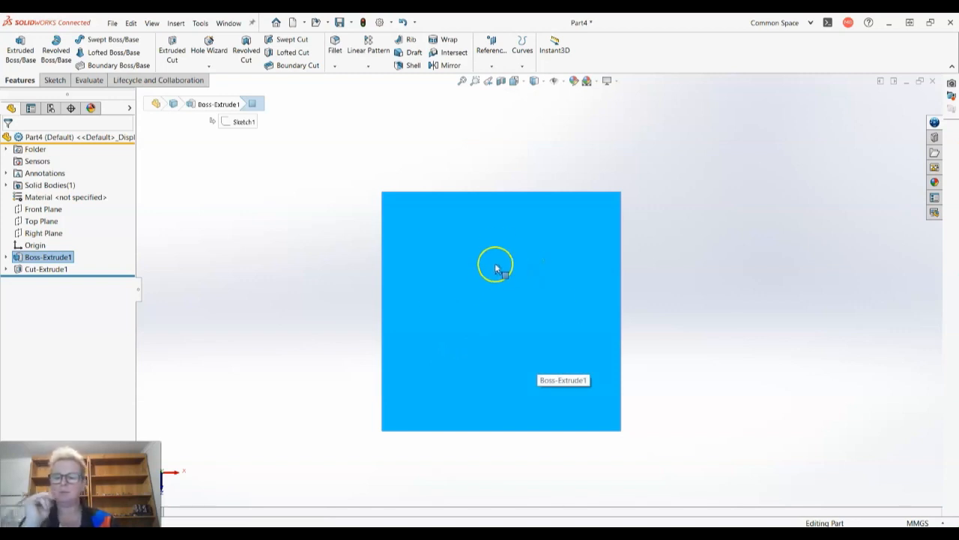
click(495, 295)
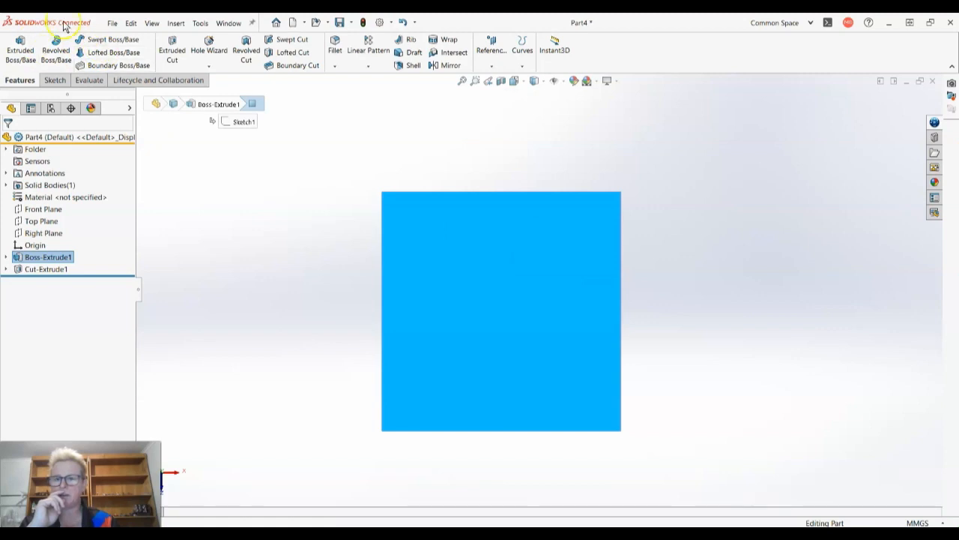
click(443, 287)
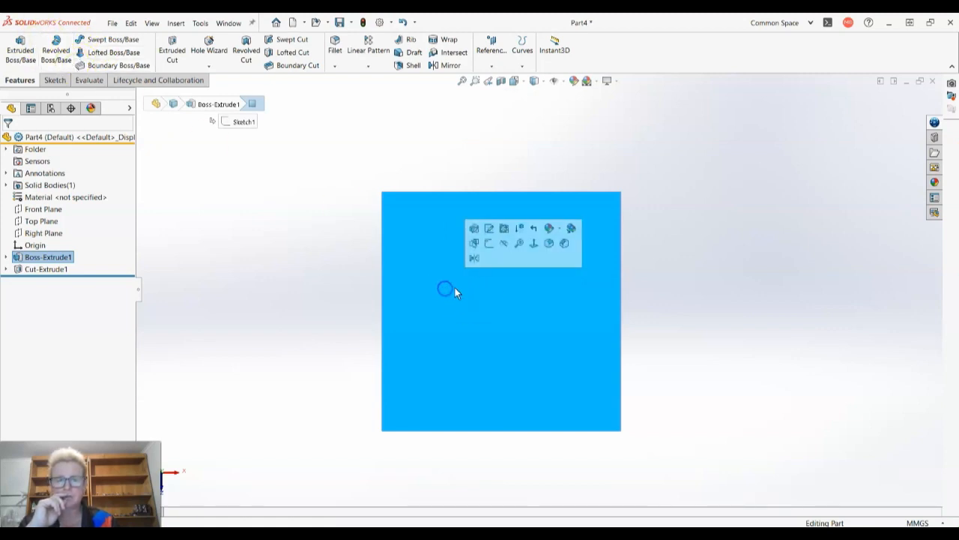
click(490, 245)
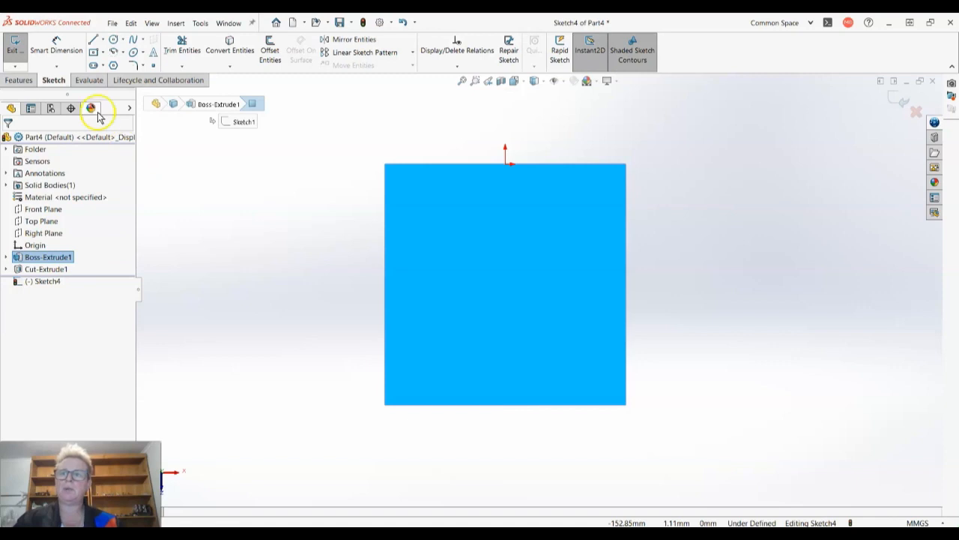
Draw a diagonal centerline across the top face from its upper-right corner to its lower-left corner
click(113, 41)
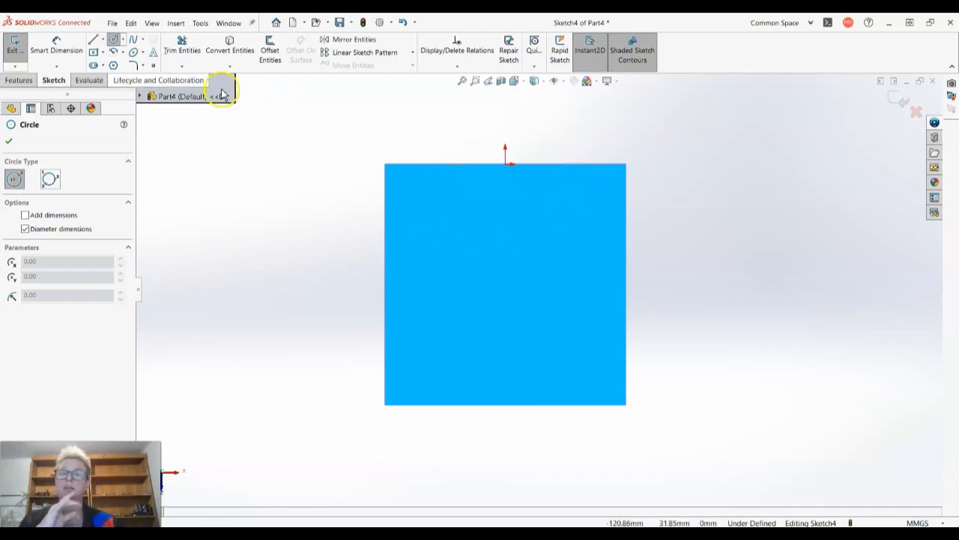
click(103, 43)
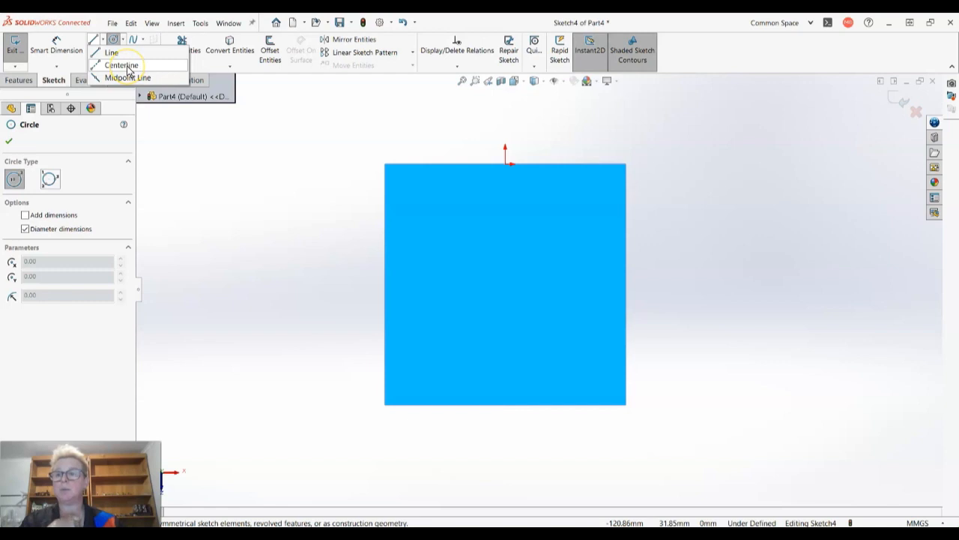
click(128, 66)
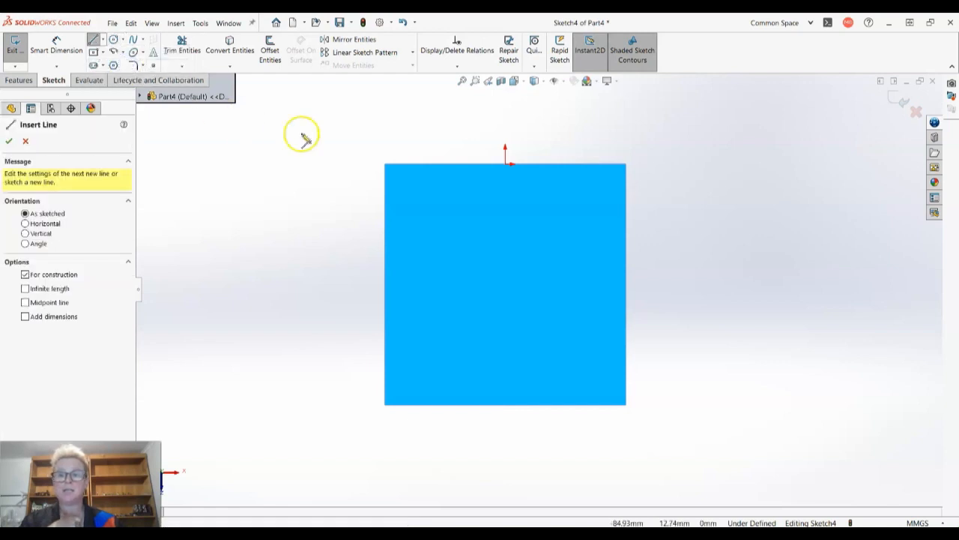
click(626, 166)
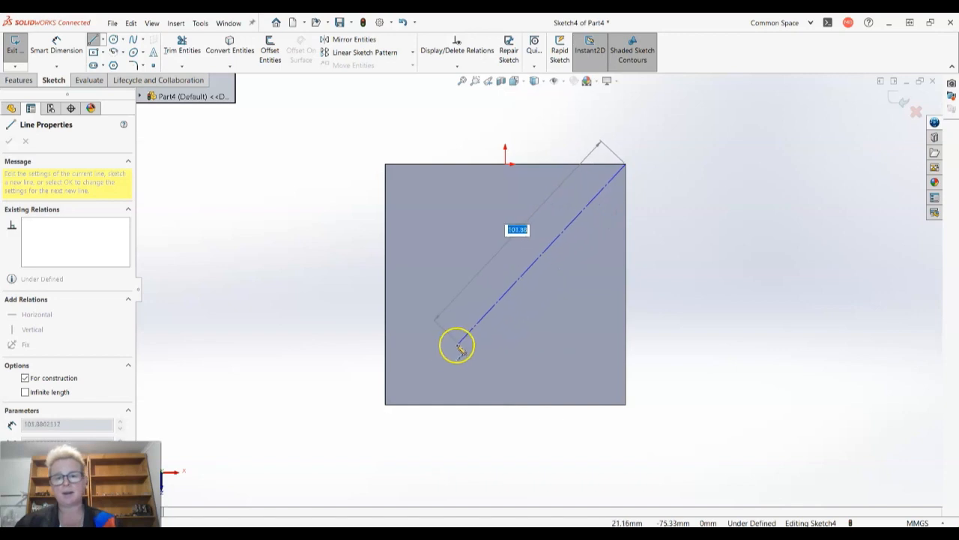
click(385, 405)
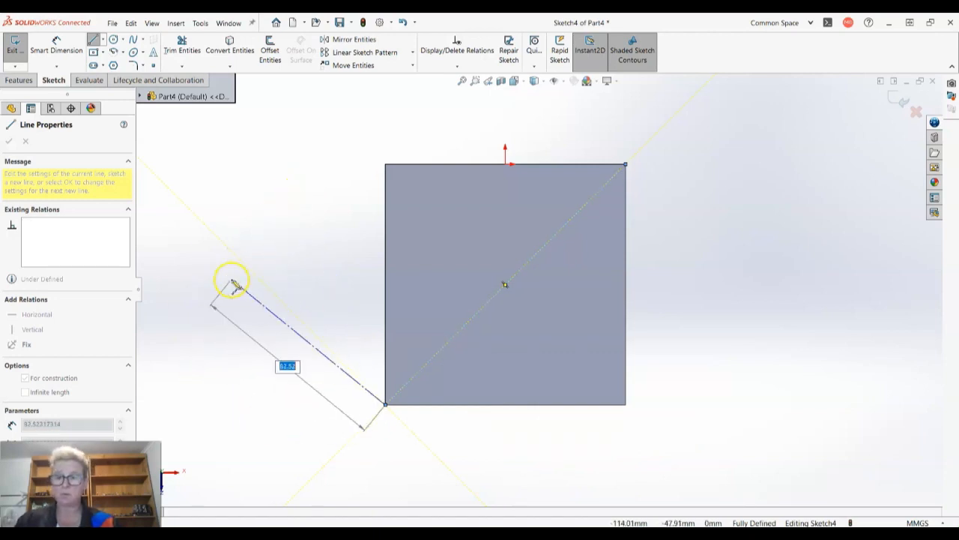
key(Escape)
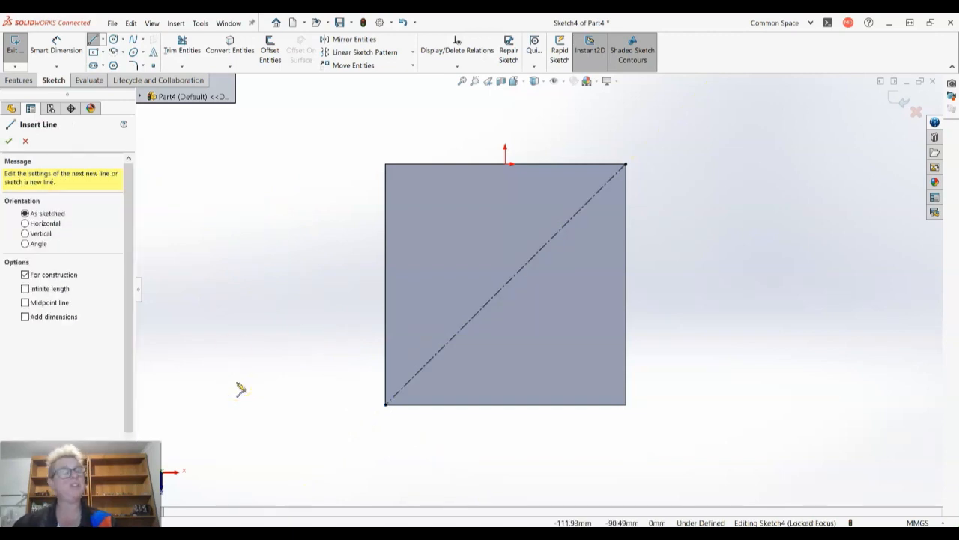
Sketch a chain of connected centerlines from the face's lower-left corner around the outside of the cube
click(385, 404)
click(250, 307)
click(261, 423)
click(481, 479)
click(651, 463)
click(769, 323)
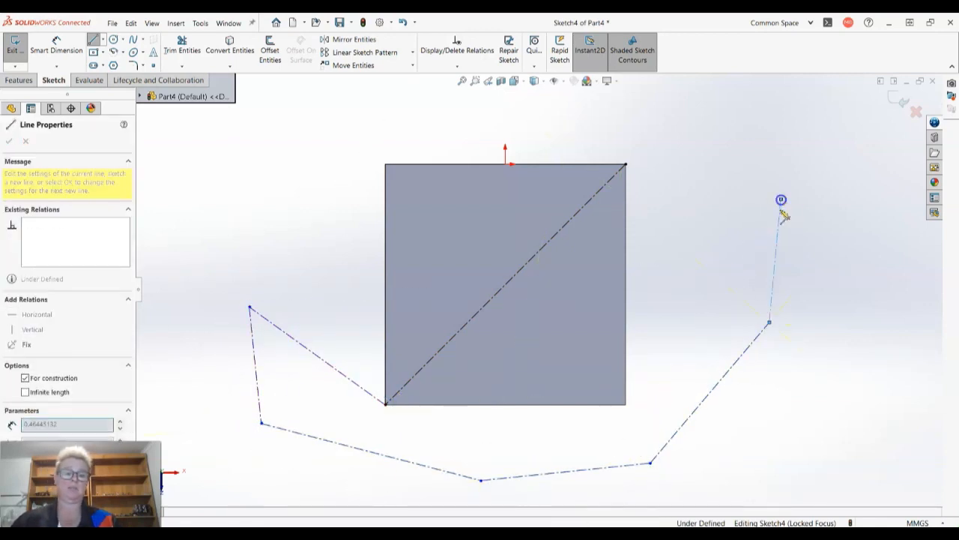
click(781, 199)
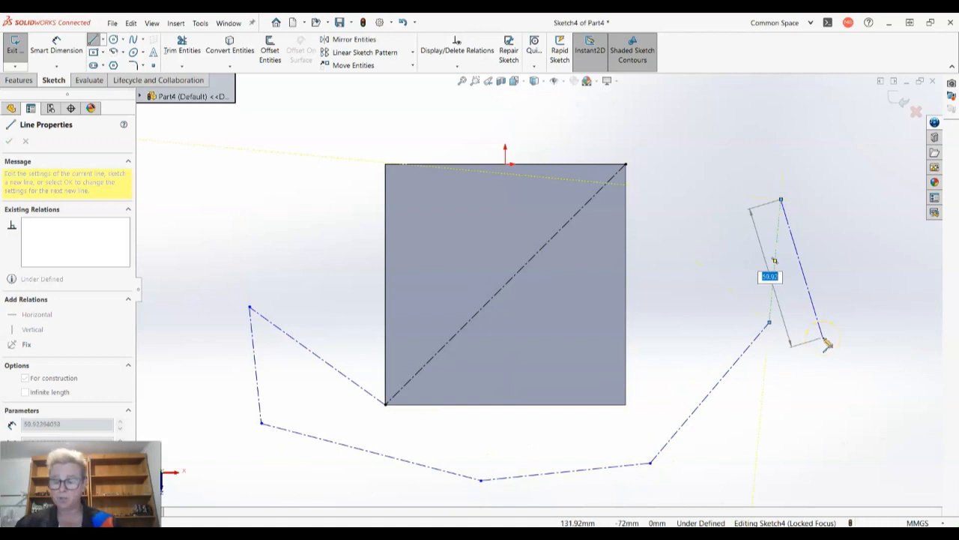
key(Escape)
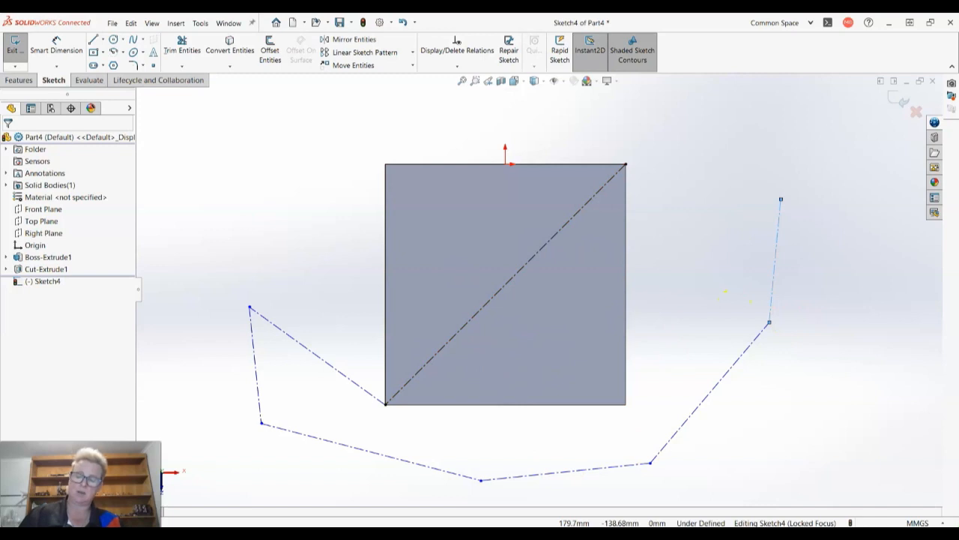
Undo the chain of centerlines outside the cube, keeping the diagonal on the top face
key(ctrl+z)
key(ctrl+z)
key(ctrl+z)
key(ctrl+z)
key(ctrl+z)
key(ctrl+z)
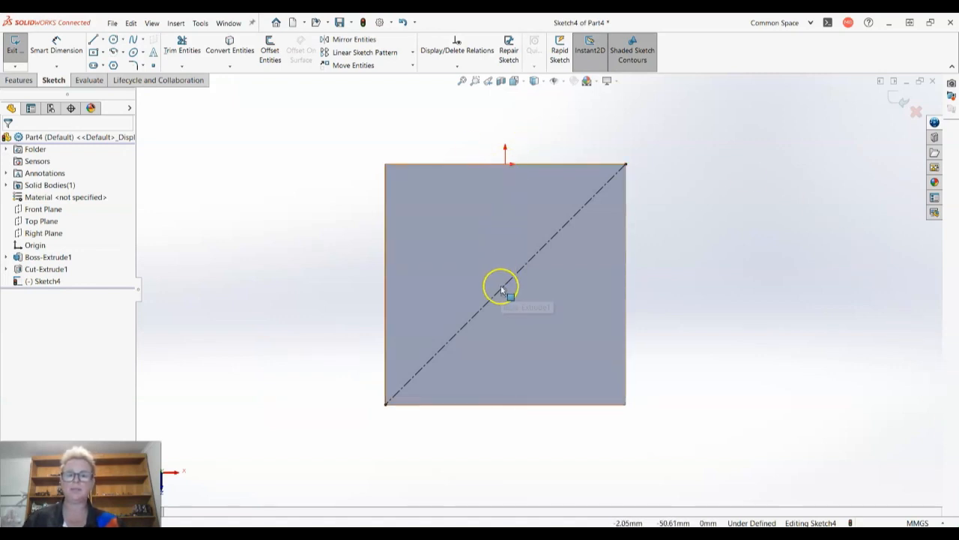
Draw a second diagonal centerline from the top face's upper-left corner to its lower-right corner and end the line chain
click(104, 41)
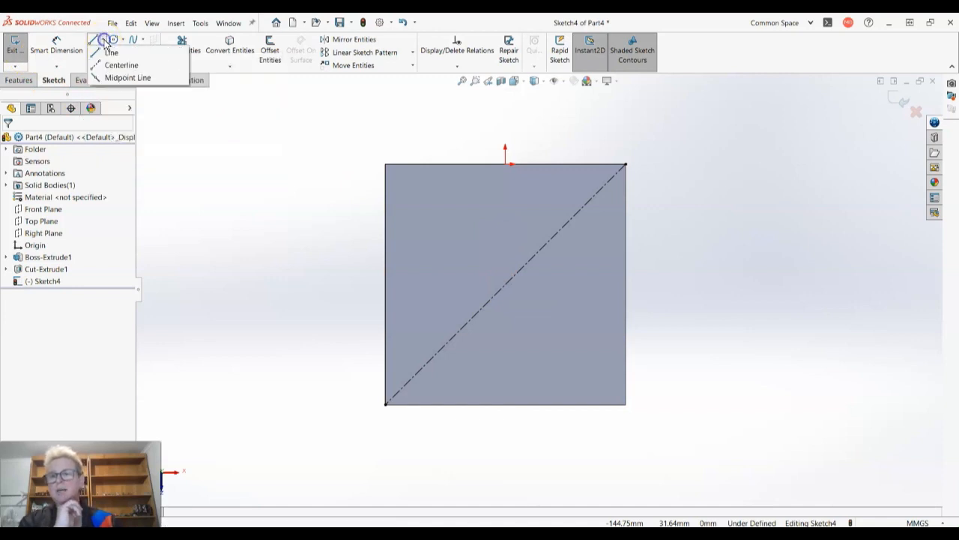
click(112, 68)
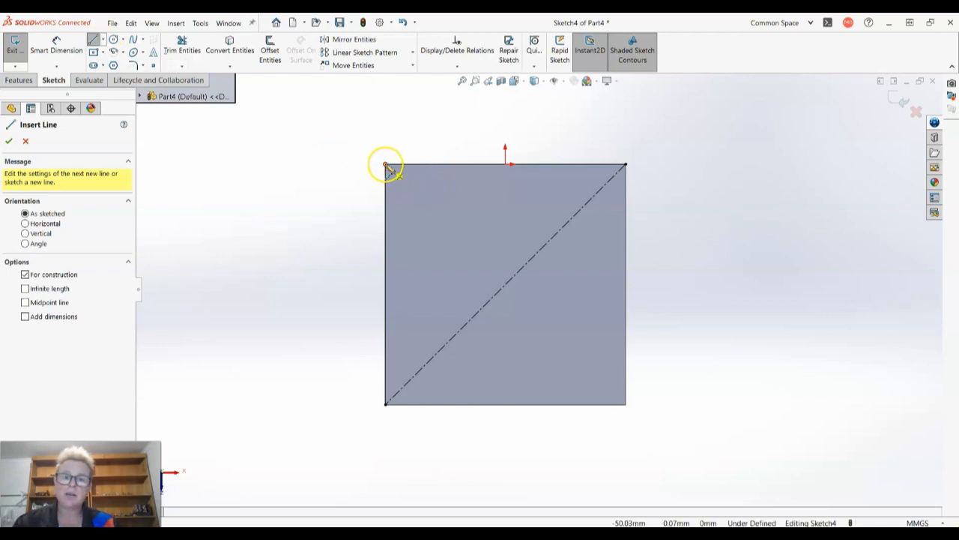
drag(385, 164, 626, 406)
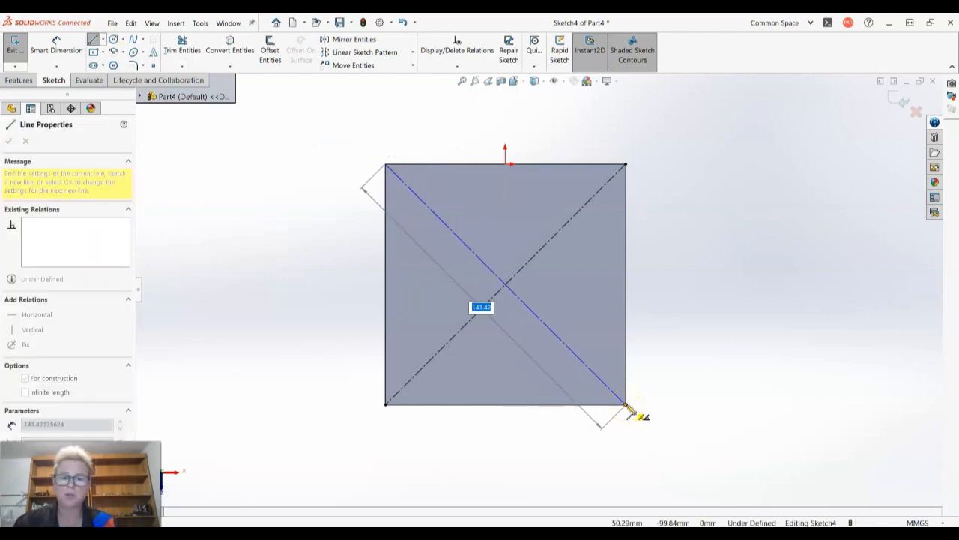
drag(627, 405, 788, 309)
double_click(750, 190)
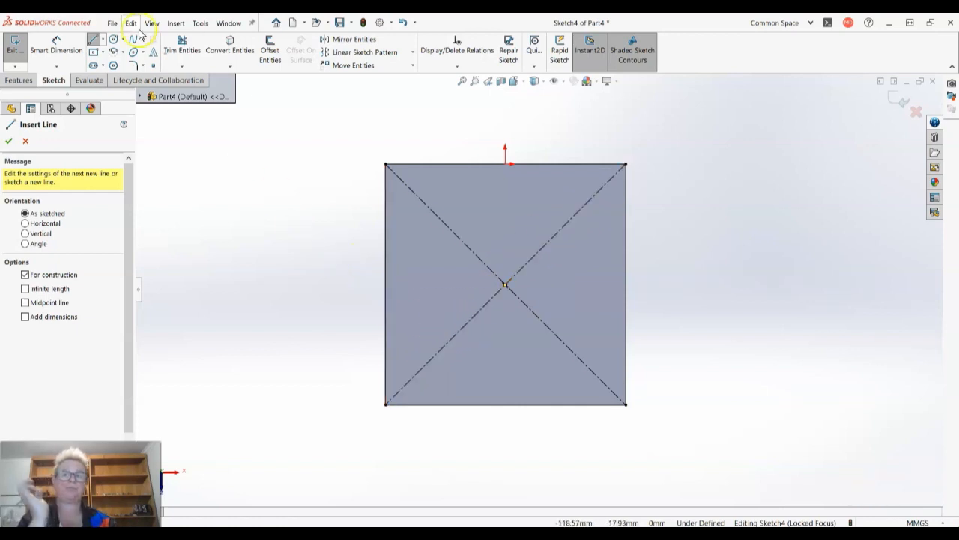
Sketch two circles centred on the same diagonal, about 22 mm in diameter at the upper right and about 23 mm at the lower left
click(114, 43)
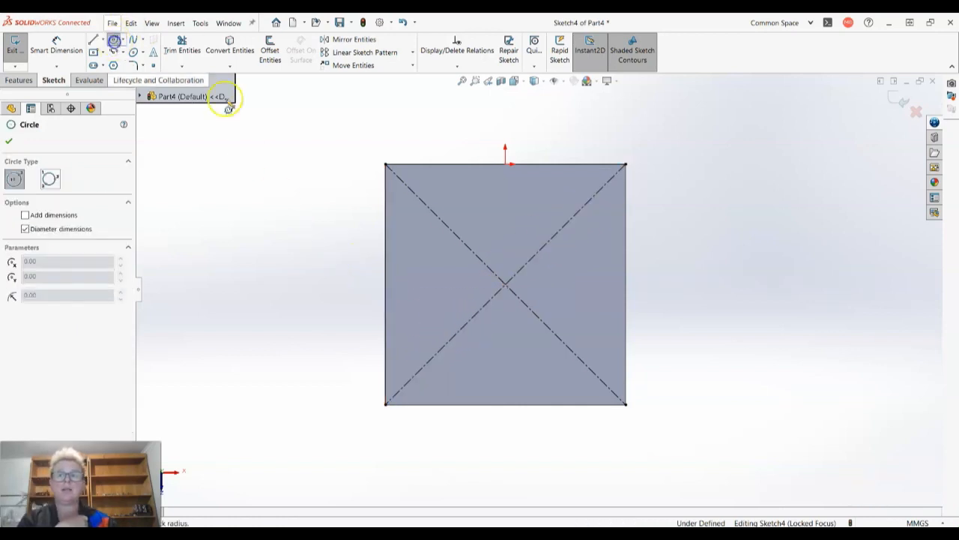
click(560, 230)
click(563, 256)
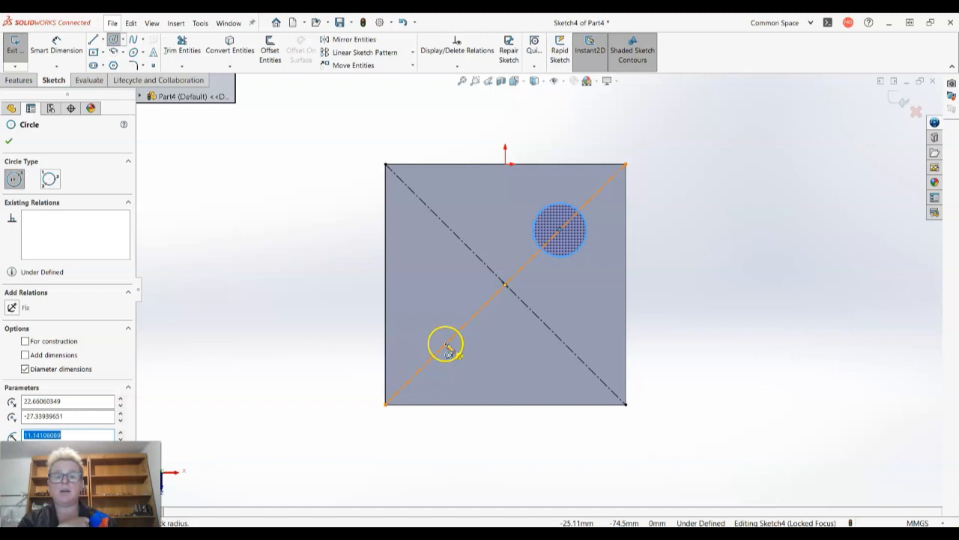
click(446, 345)
click(451, 371)
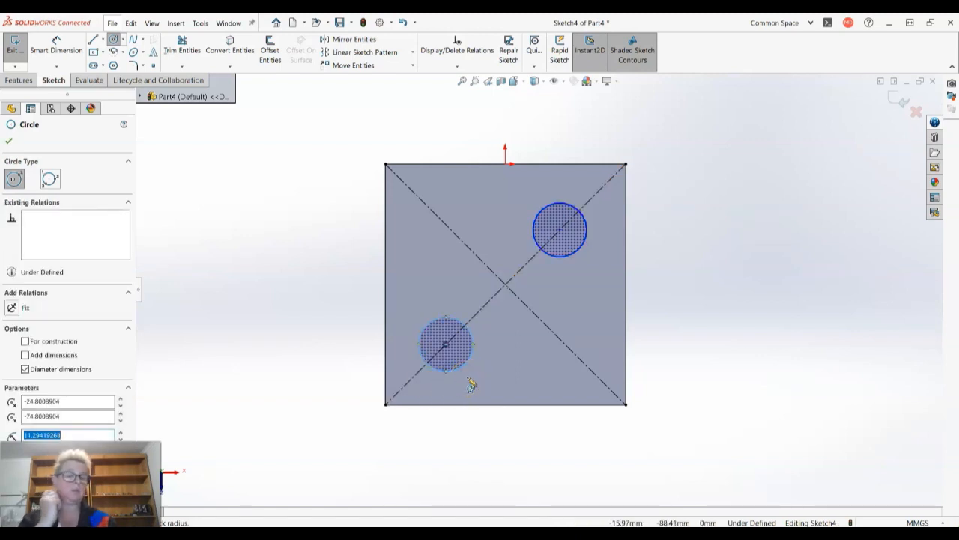
key(Escape)
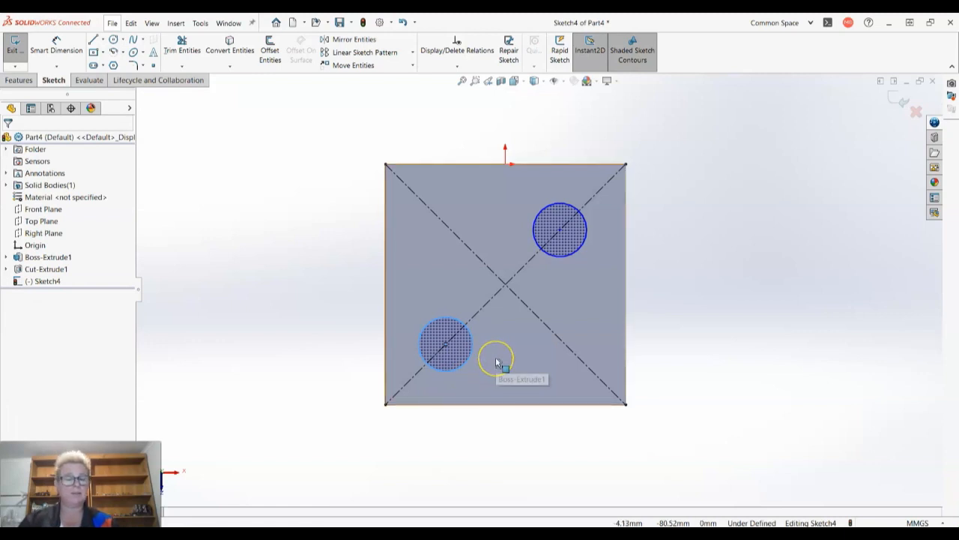
click(504, 364)
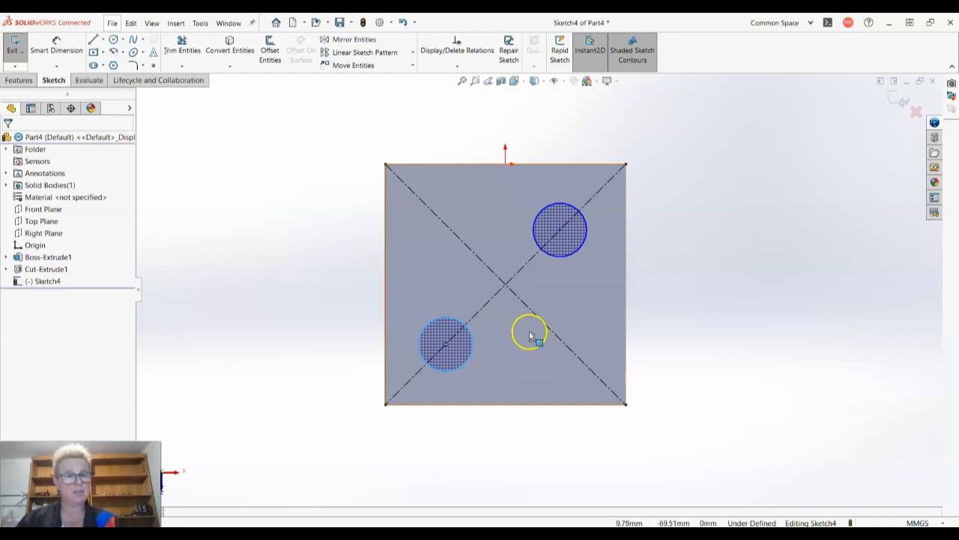
Dimension both circles on the top face and set each diameter to 25 mm
click(56, 52)
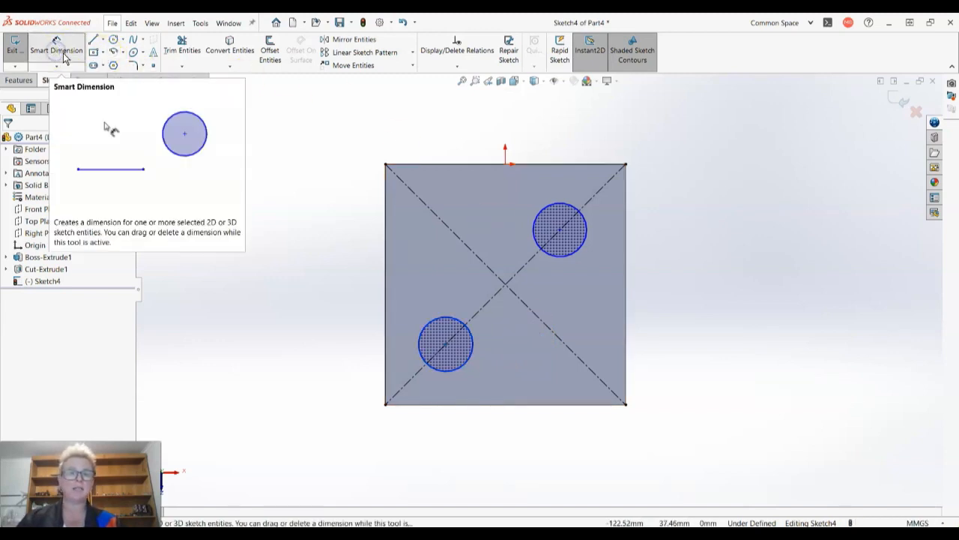
click(587, 239)
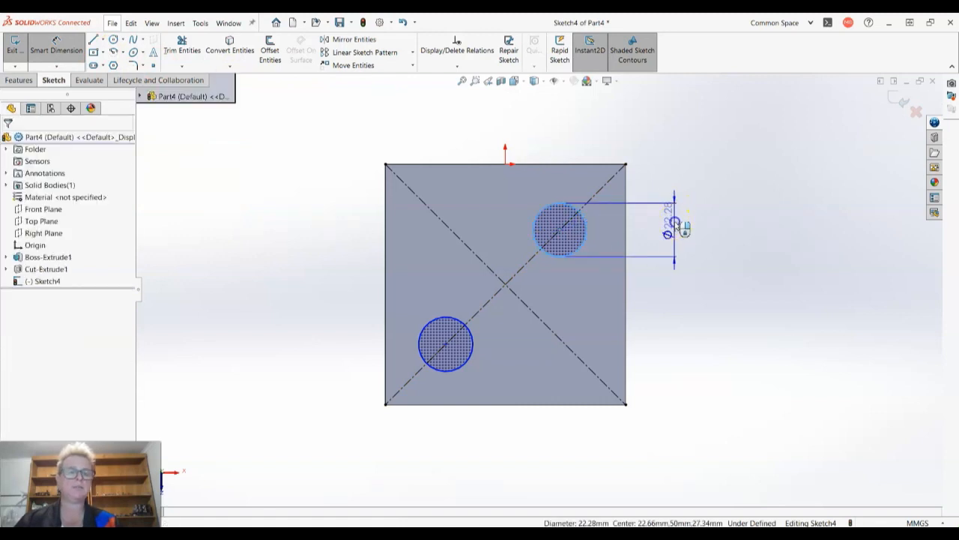
click(676, 224)
text(25)
key(Return)
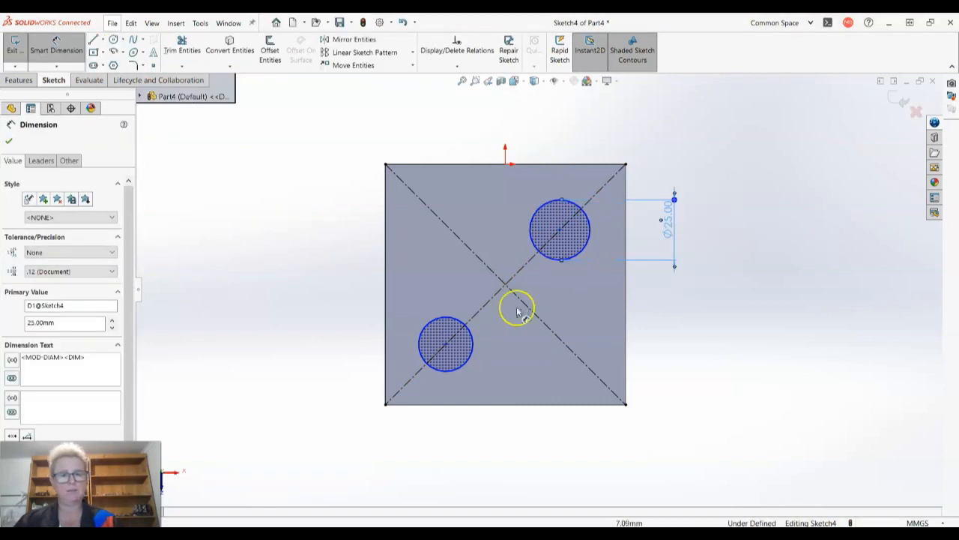
click(468, 360)
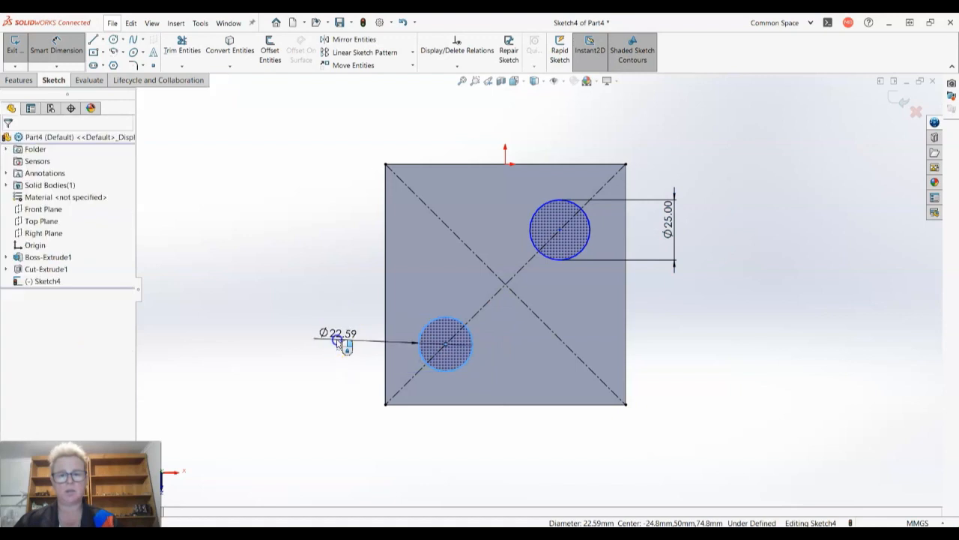
click(339, 341)
text(25)
key(Return)
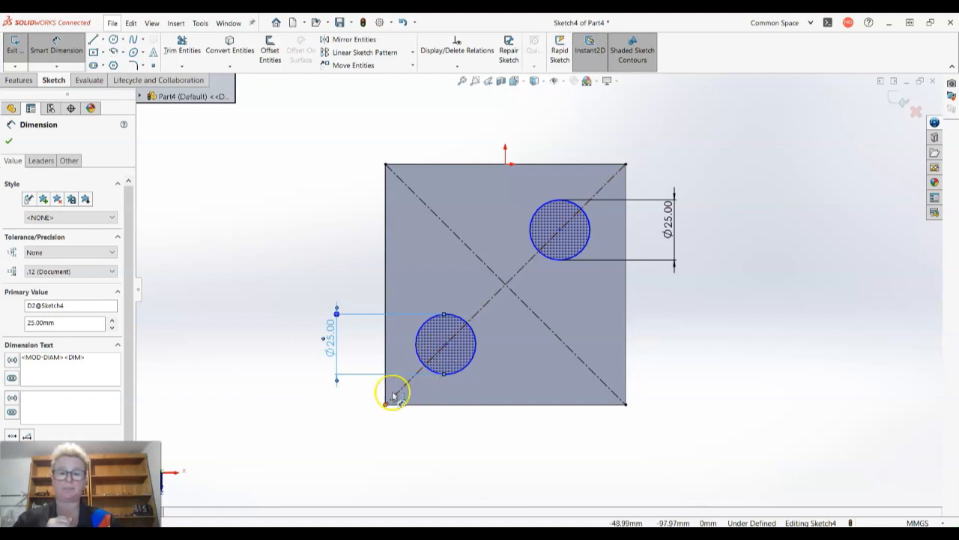
Dimension the lower-left circle's centre from the face's lower-left corner along the diagonal and set the distance to 35 mm
click(446, 346)
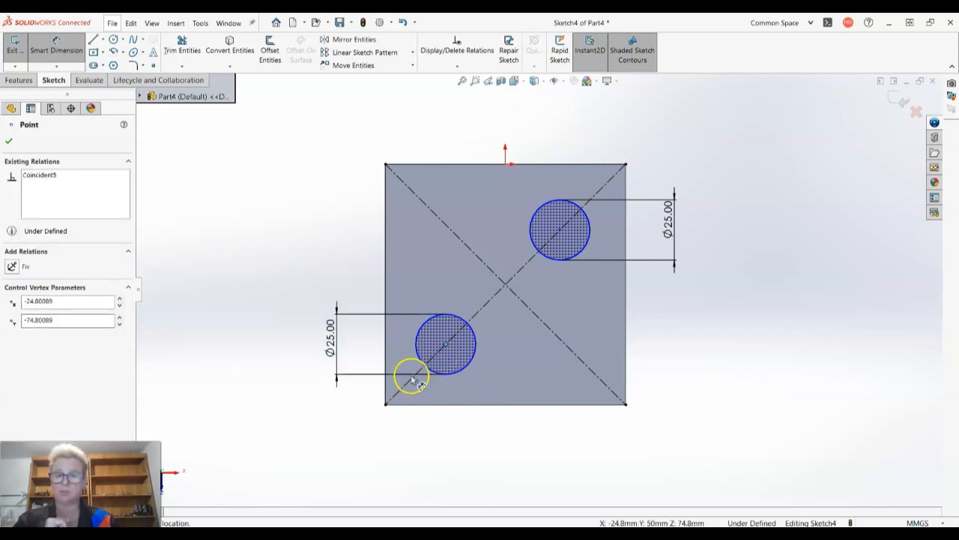
click(386, 406)
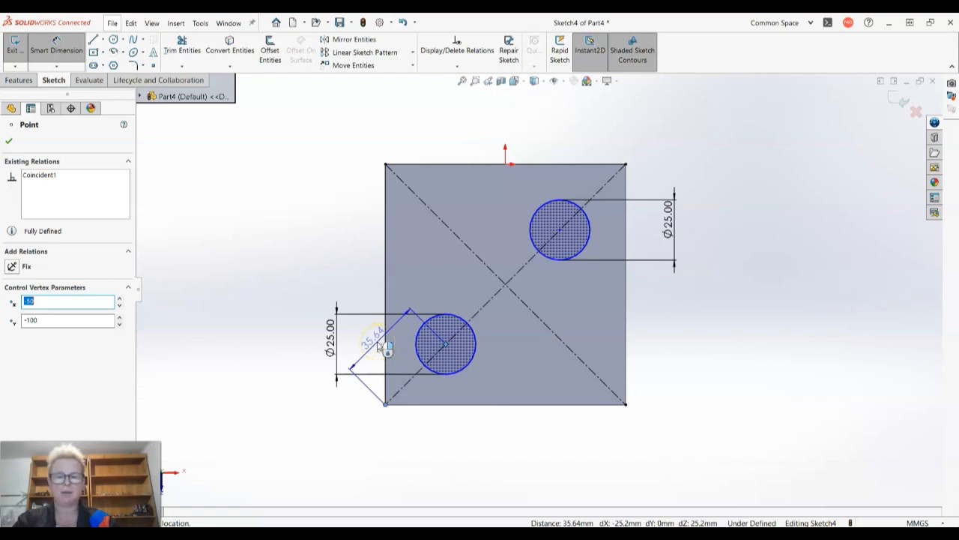
click(378, 345)
text(35)
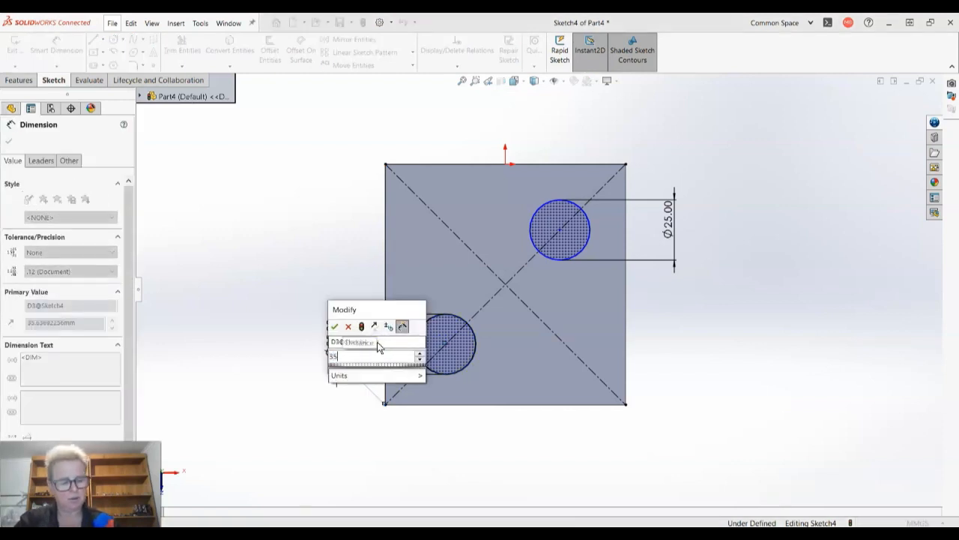
key(Return)
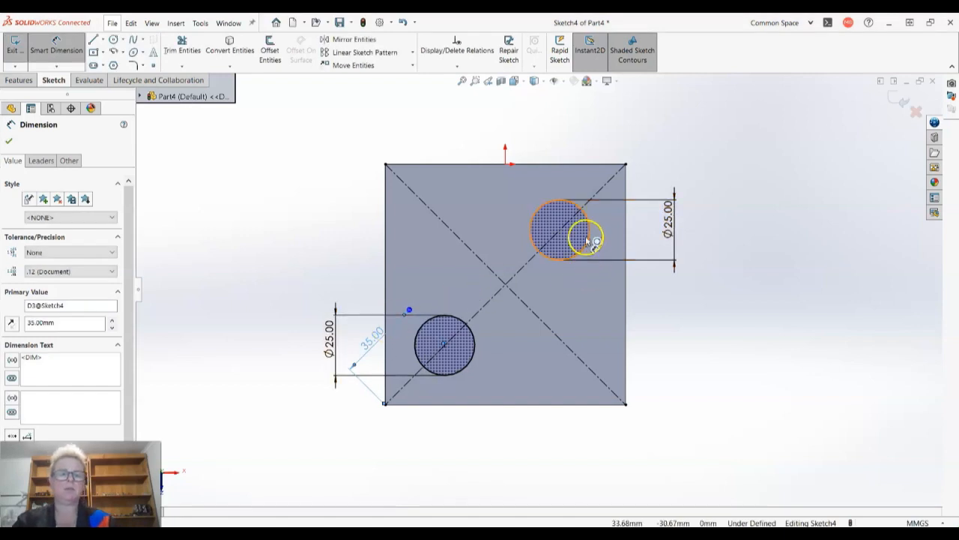
Dimension the upper-right circle's centre from the face's upper-right corner along the diagonal and set the distance to 35 mm
drag(560, 232, 575, 177)
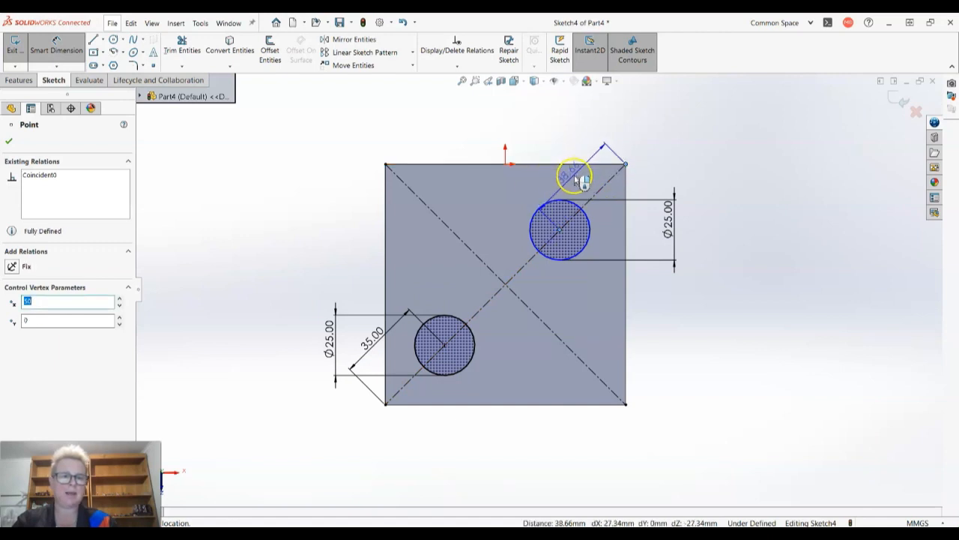
click(573, 178)
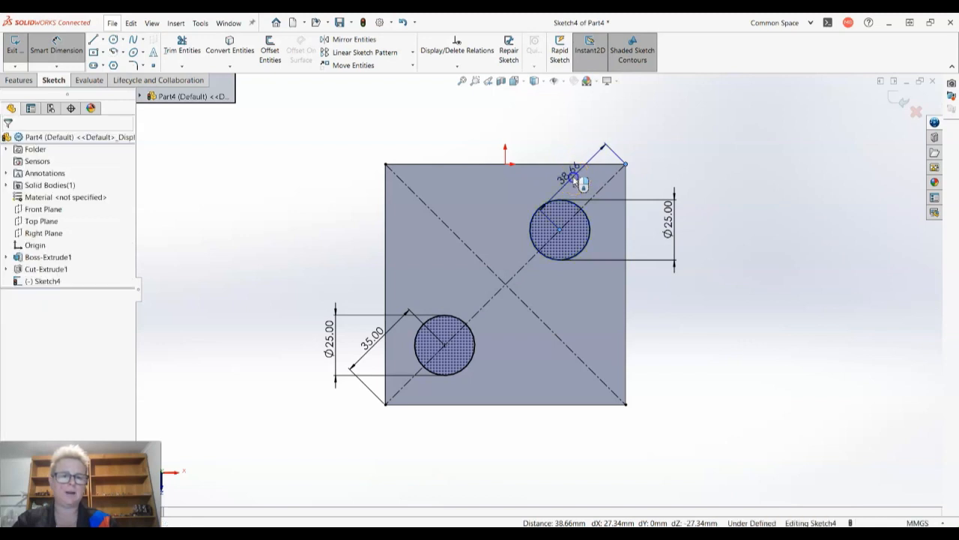
text(35)
key(Return)
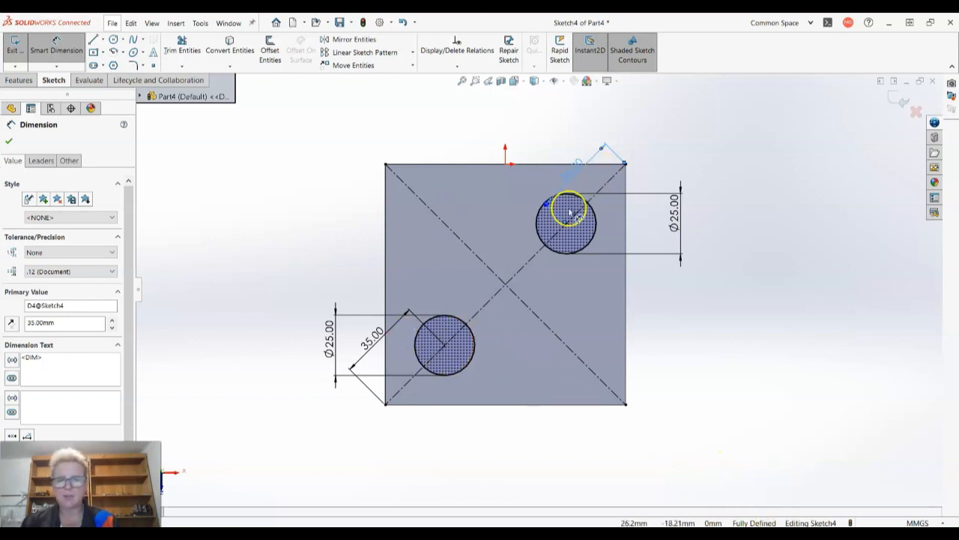
Cut the two circles into the top face with a blind Extruded Cut 2 mm deep
click(18, 81)
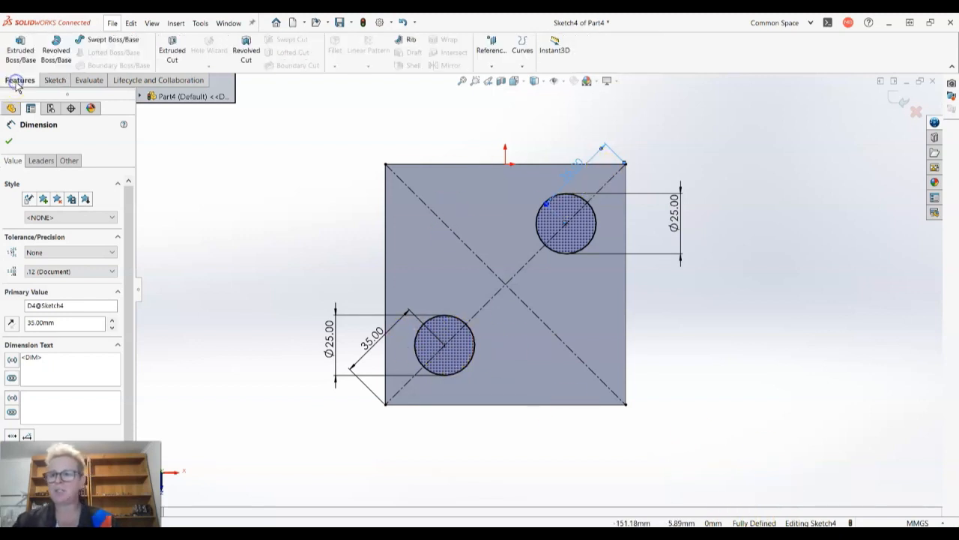
click(172, 54)
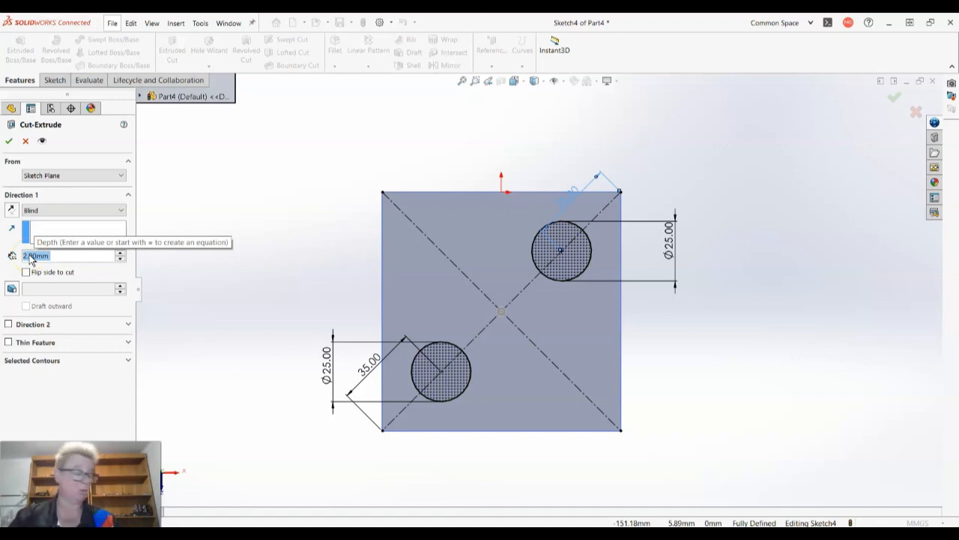
scroll(53, 255, up, 1)
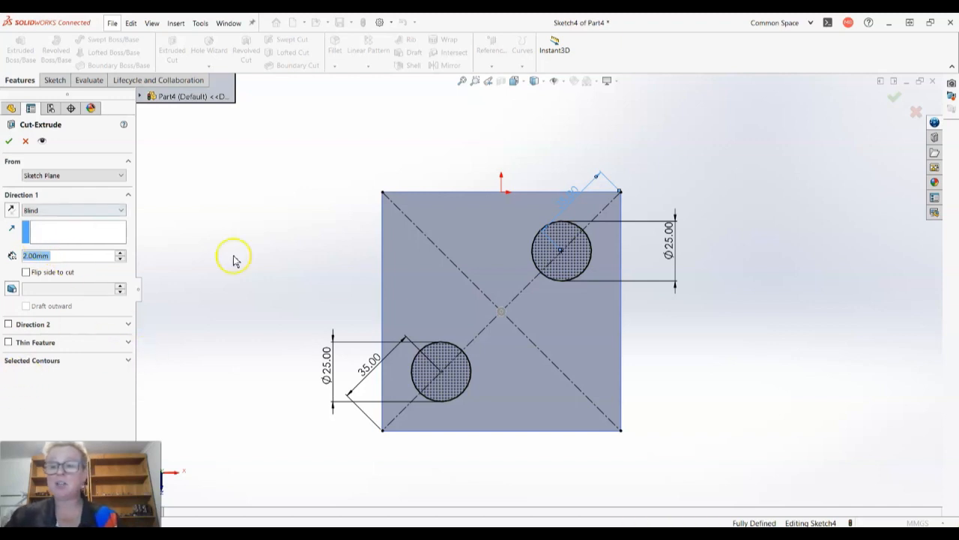
click(9, 142)
Start a new sketch on the cube's blank right face
middle_drag(306, 285, 417, 346)
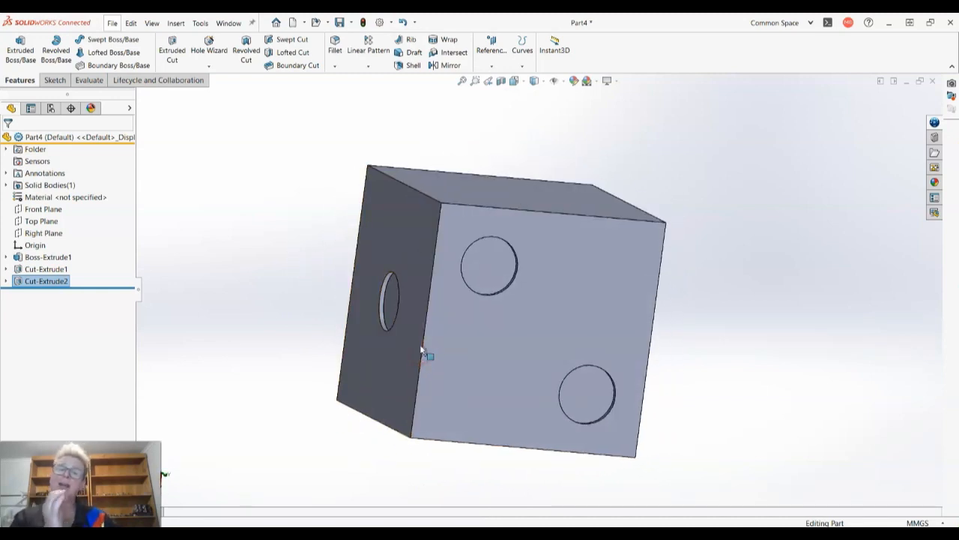
middle_drag(489, 253, 47, 293)
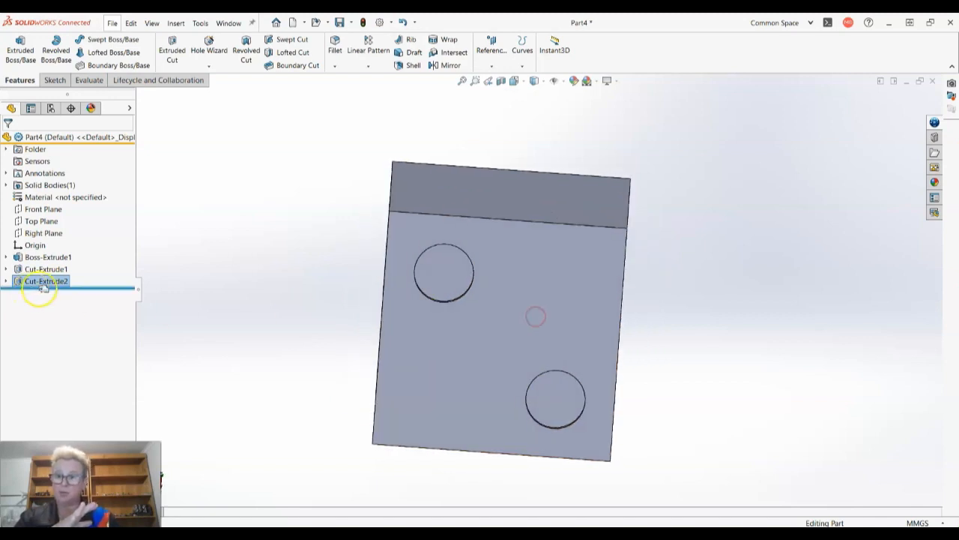
mouse_move(381, 353)
middle_down()
mouse_move(368, 317)
mouse_move(379, 337)
middle_up()
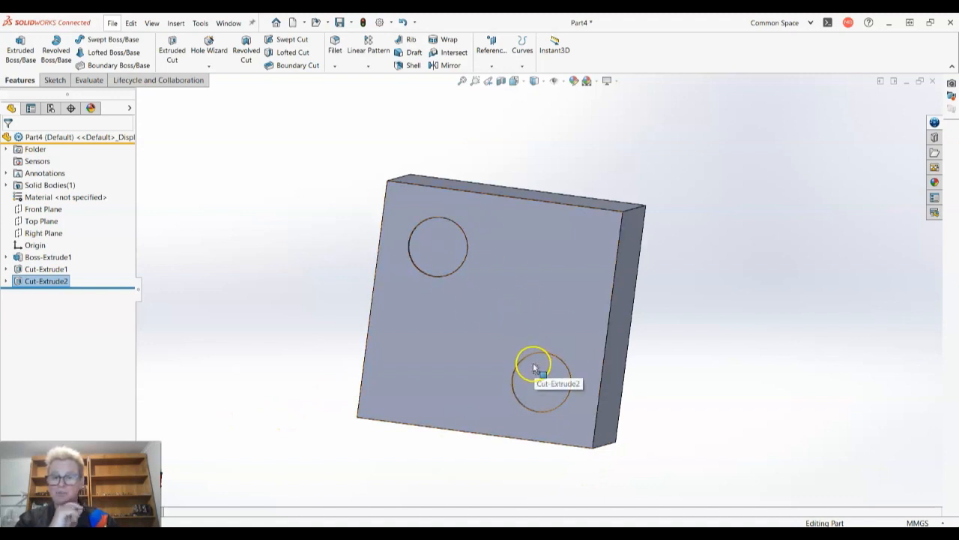
middle_drag(531, 315, 594, 275)
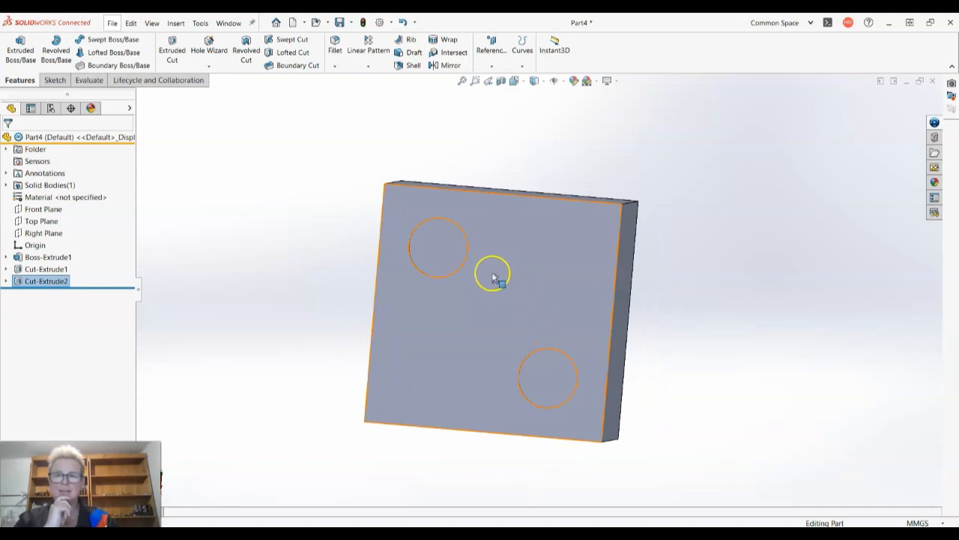
middle_drag(486, 272, 510, 387)
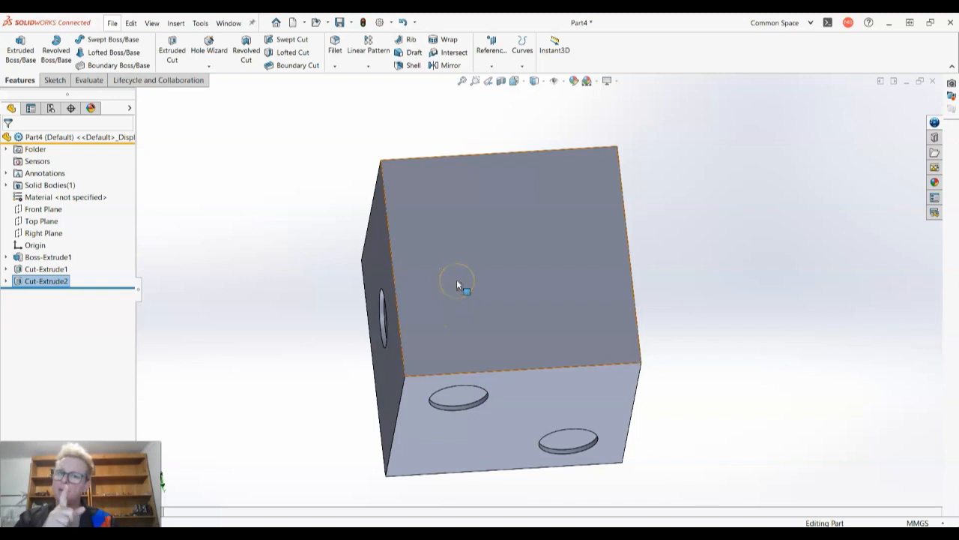
middle_drag(488, 275, 484, 331)
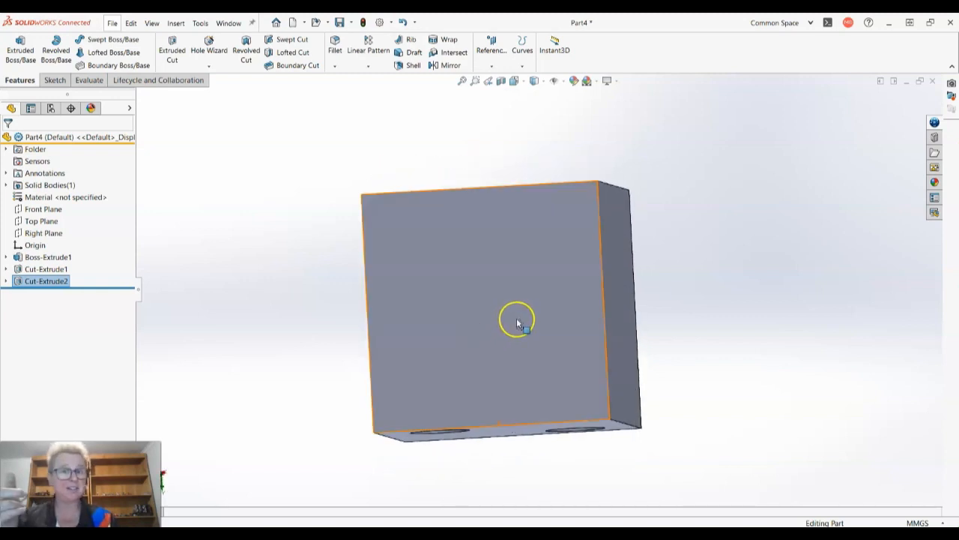
middle_drag(516, 326, 507, 261)
click(516, 82)
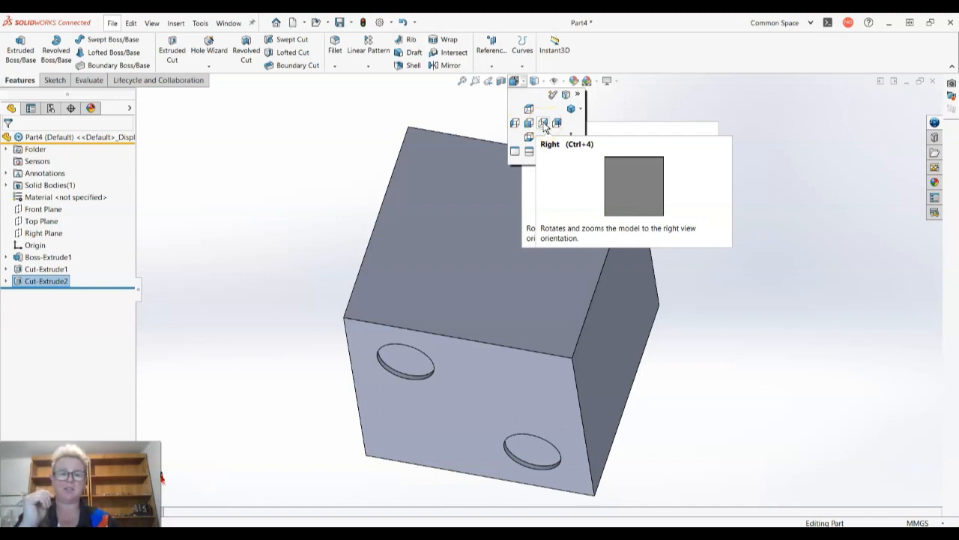
click(545, 126)
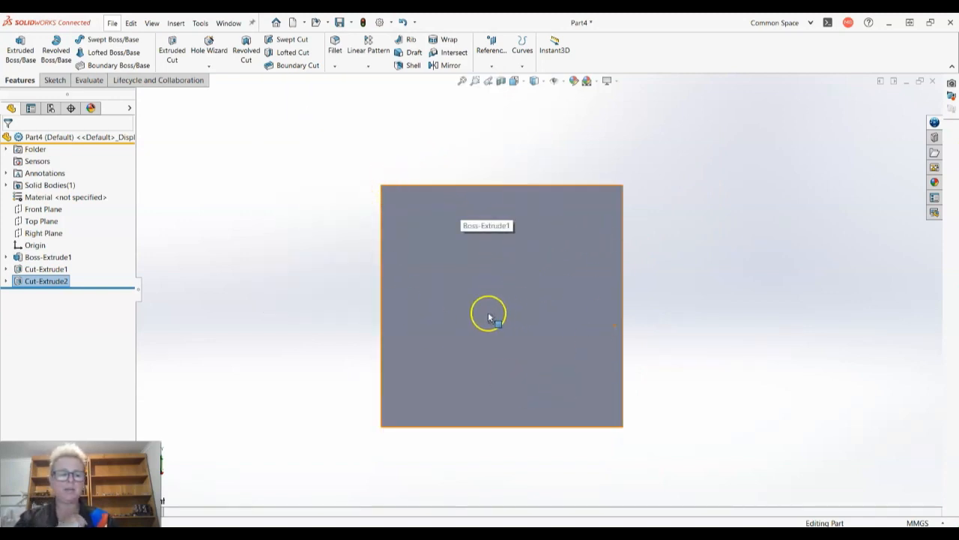
click(489, 318)
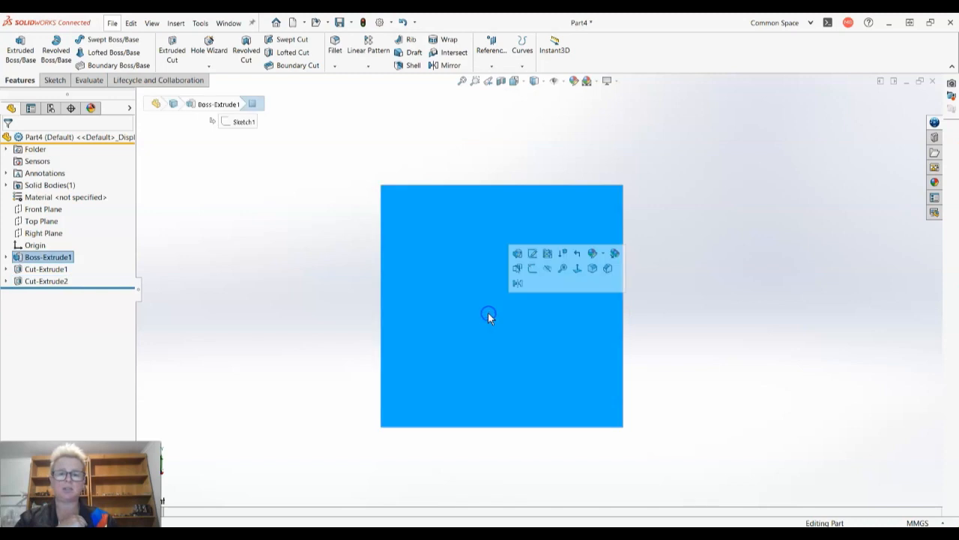
click(531, 270)
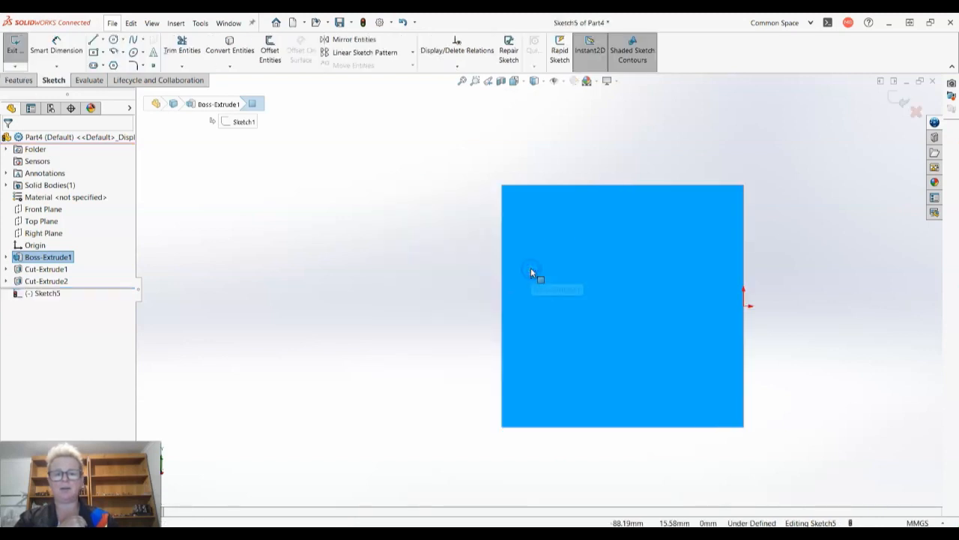
scroll(685, 317, down, 4)
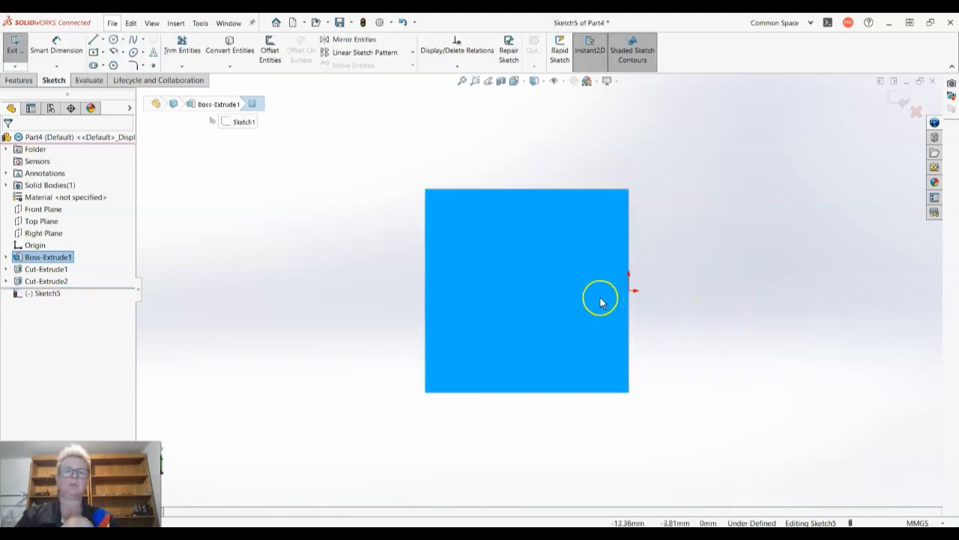
scroll(390, 348, down, 6)
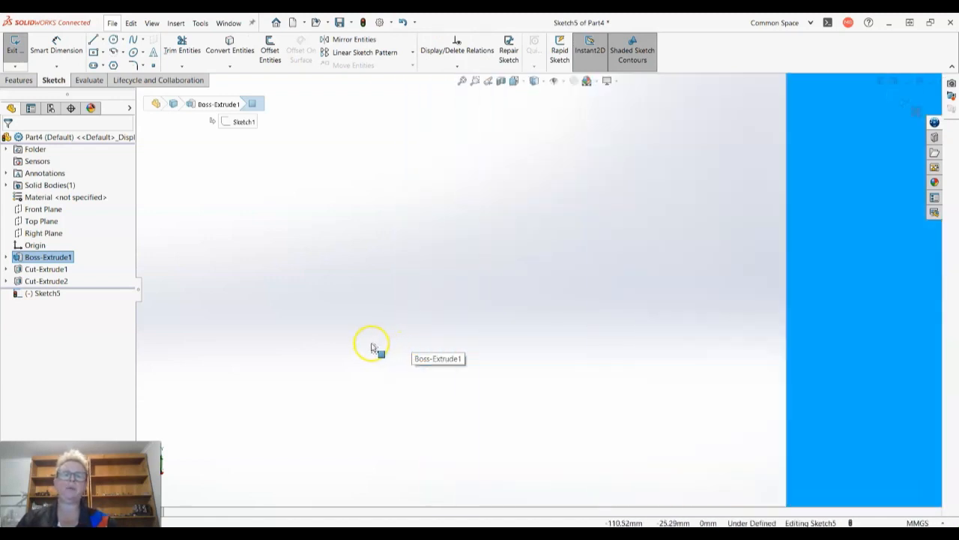
scroll(681, 368, up, 8)
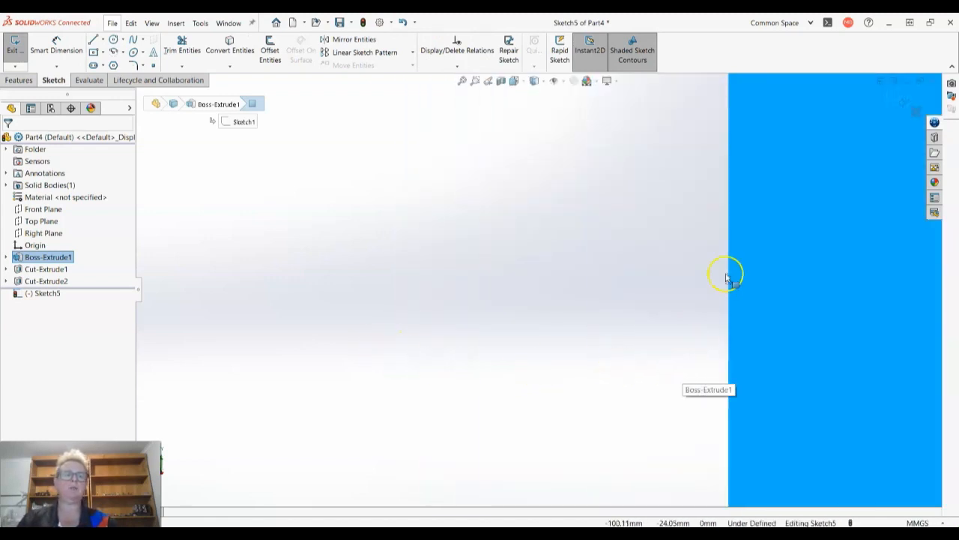
scroll(530, 367, up, 10)
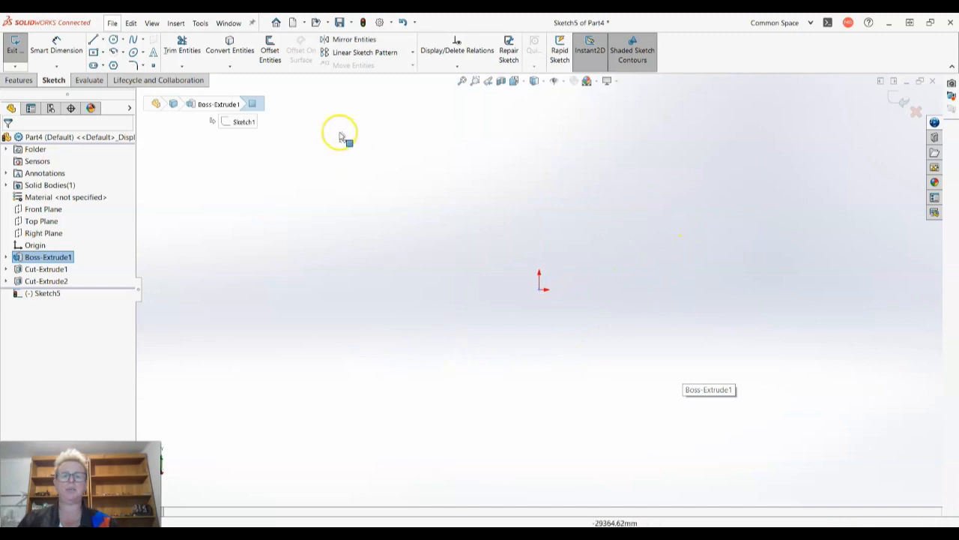
scroll(301, 42, down, 2)
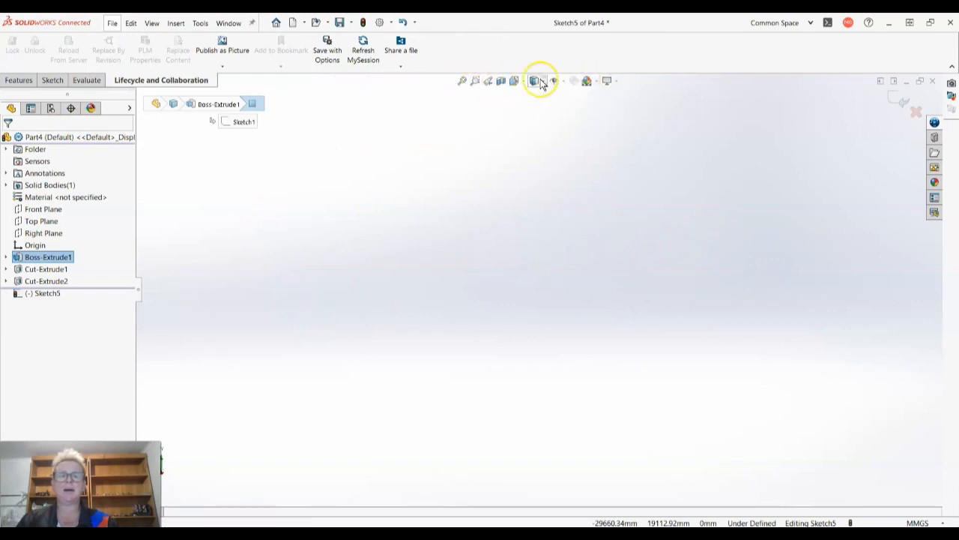
Sketch two crossing diagonal centerlines between opposite corners of the right face and end the line chain
click(463, 81)
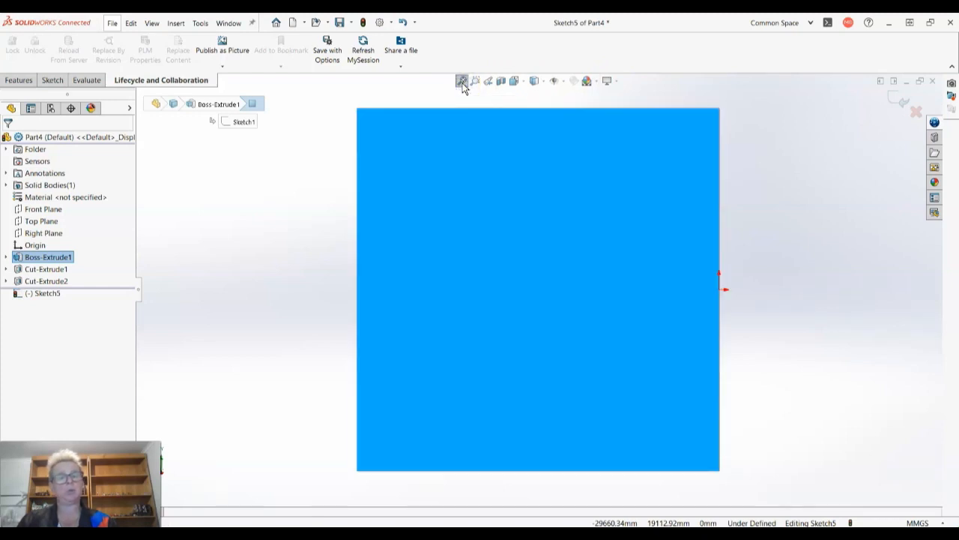
scroll(591, 283, up, 1)
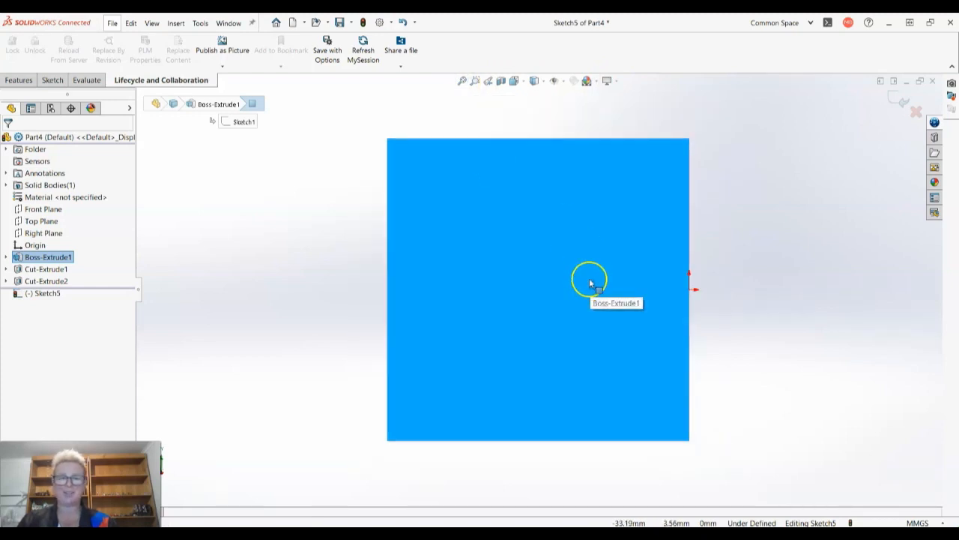
click(54, 81)
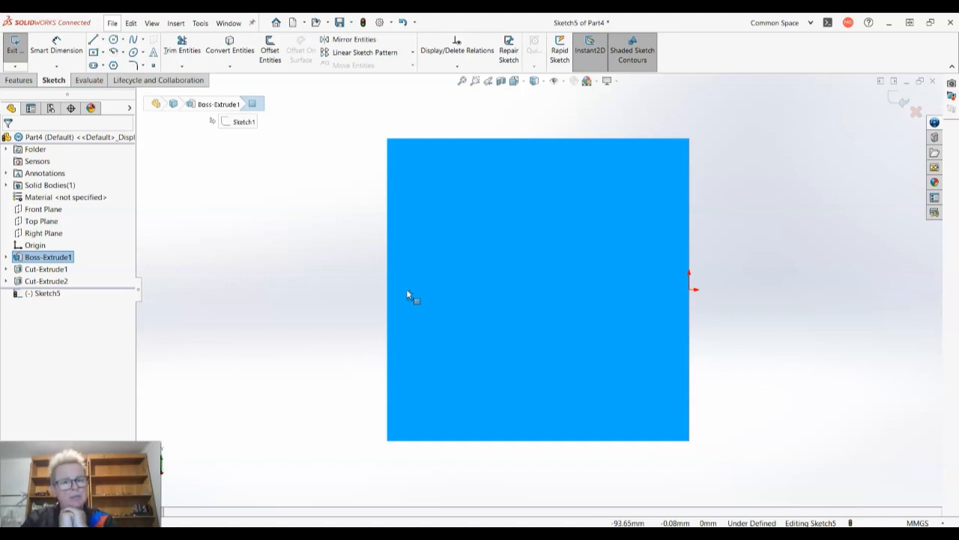
click(102, 38)
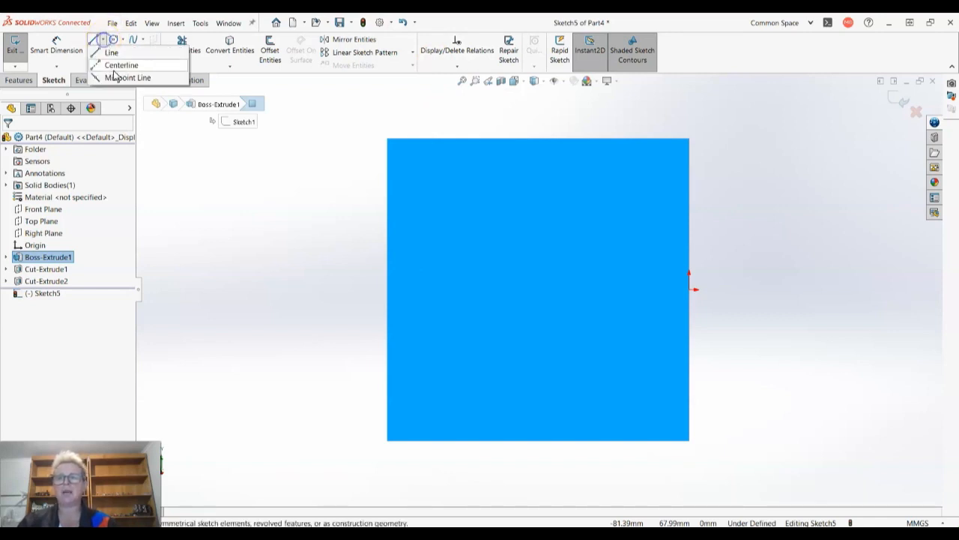
click(120, 66)
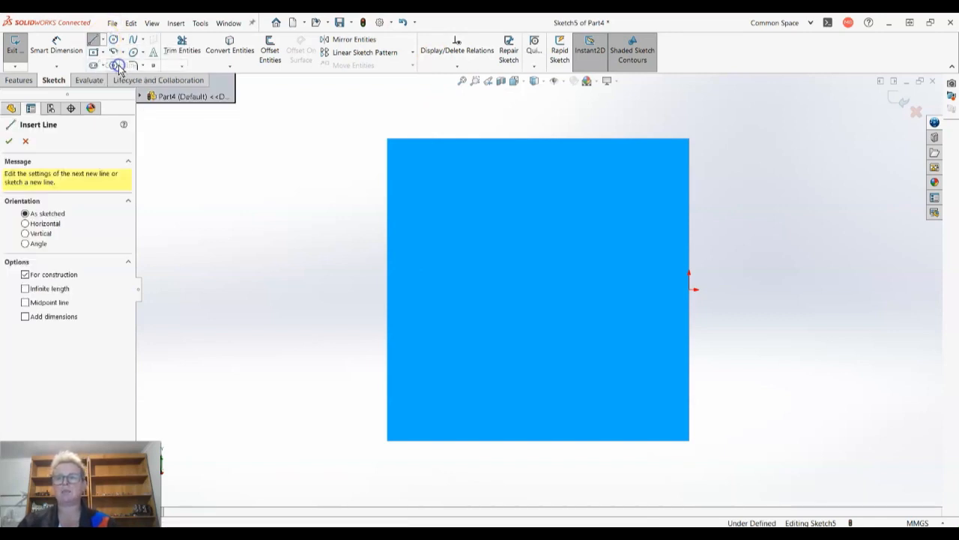
click(390, 140)
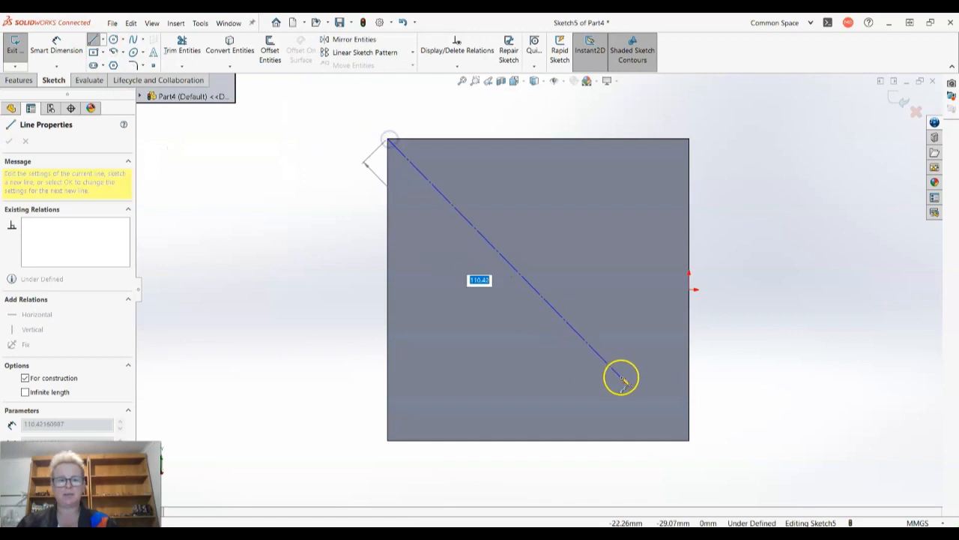
double_click(689, 440)
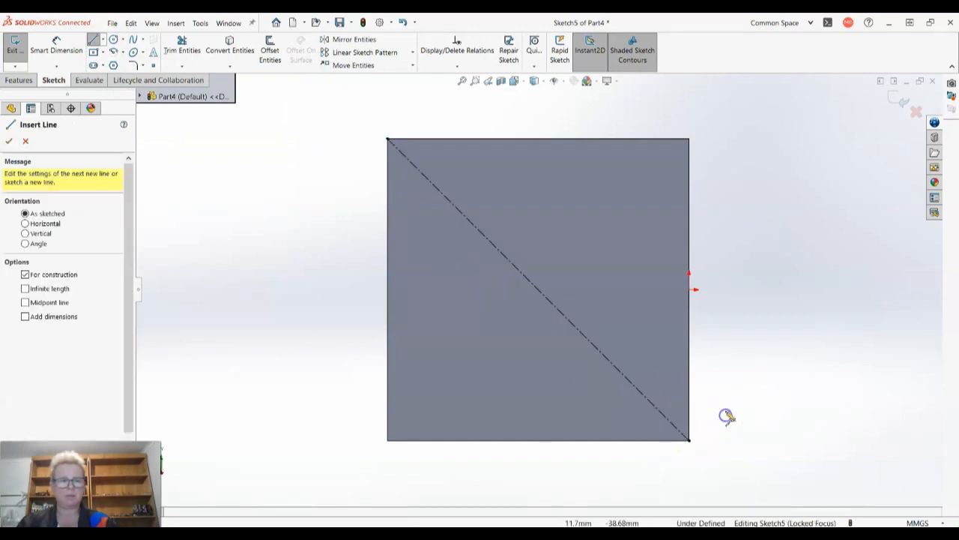
click(689, 140)
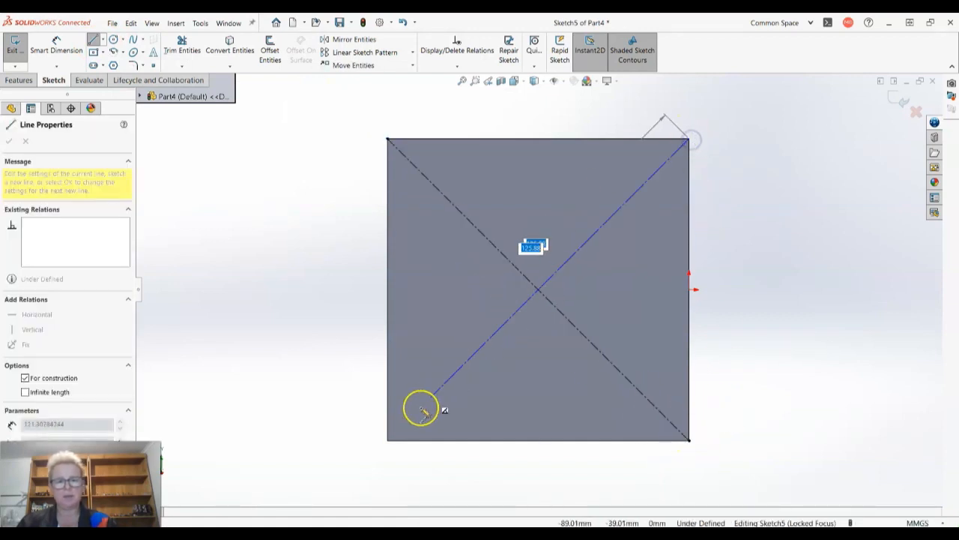
click(388, 441)
double_click(230, 319)
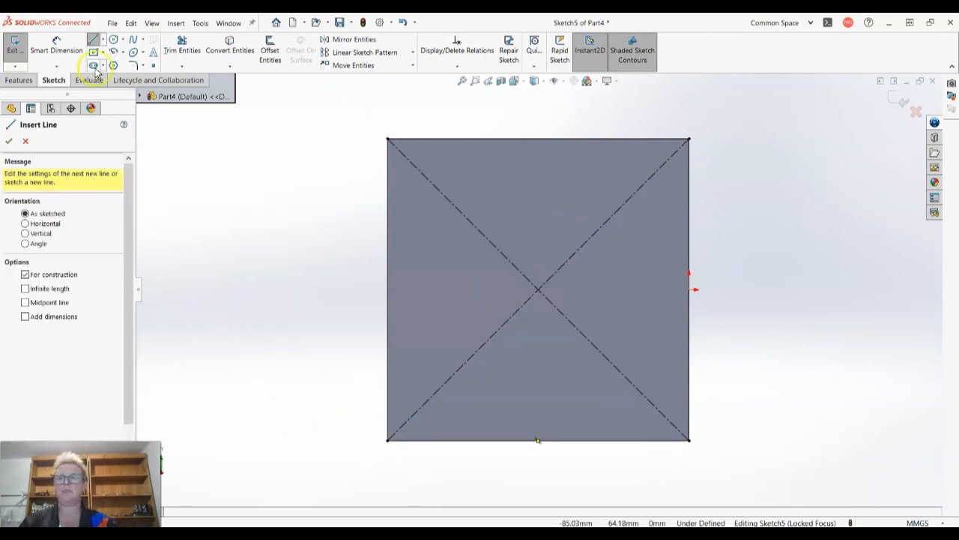
Sketch four circles centred on the diagonals, one near each corner of the face, the lower-left one about 15 mm in diameter
click(113, 42)
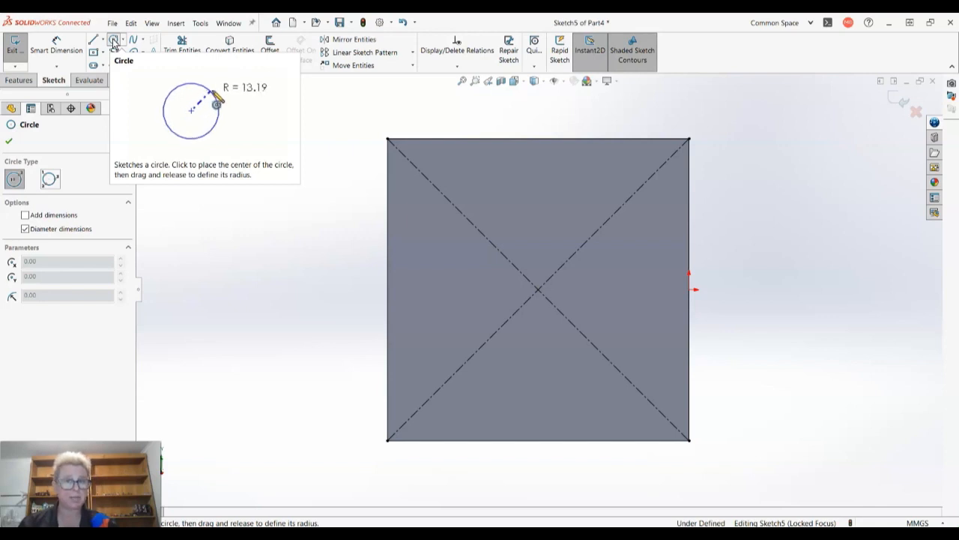
drag(443, 195, 446, 222)
drag(634, 195, 639, 222)
drag(645, 397, 647, 424)
drag(439, 387, 442, 420)
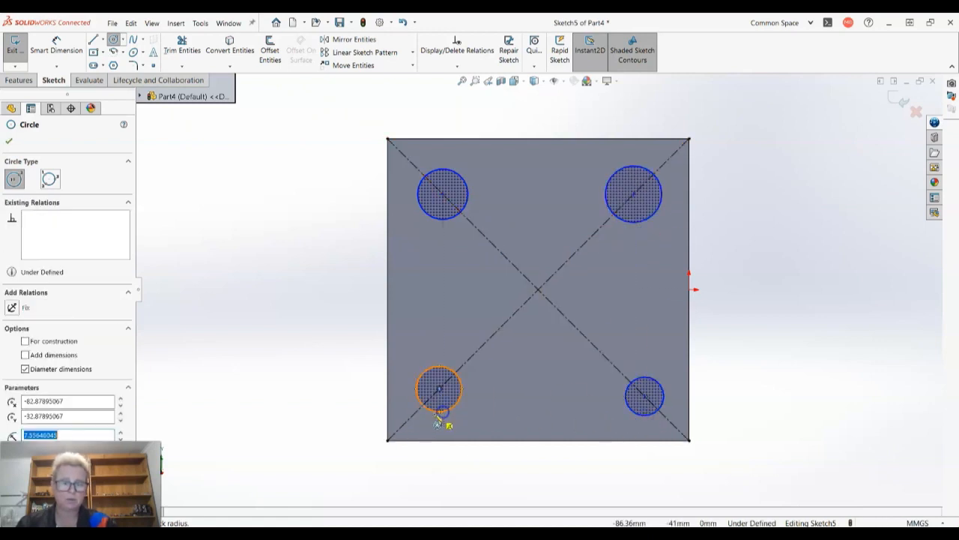
click(9, 142)
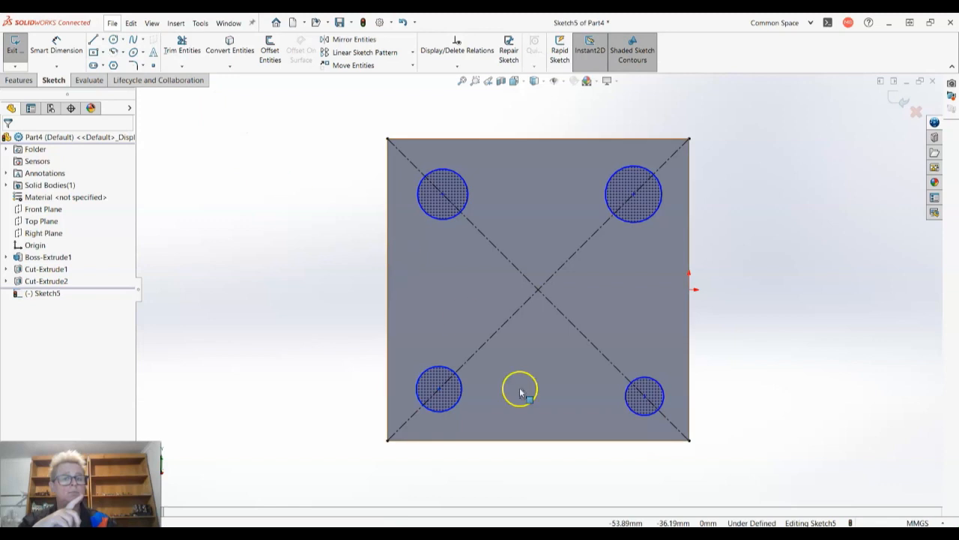
Make all four circles the same size with an Equal relation
click(456, 398)
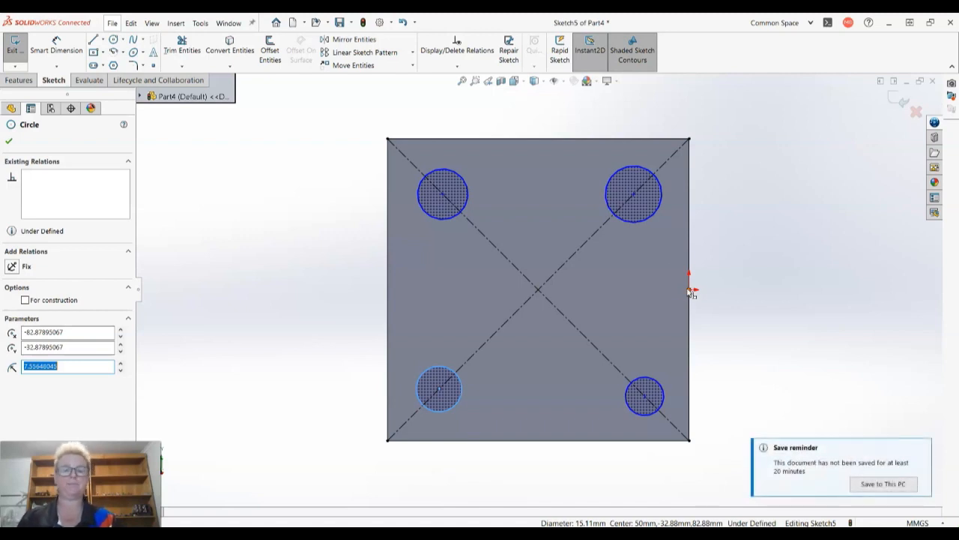
ctrl+click(467, 188)
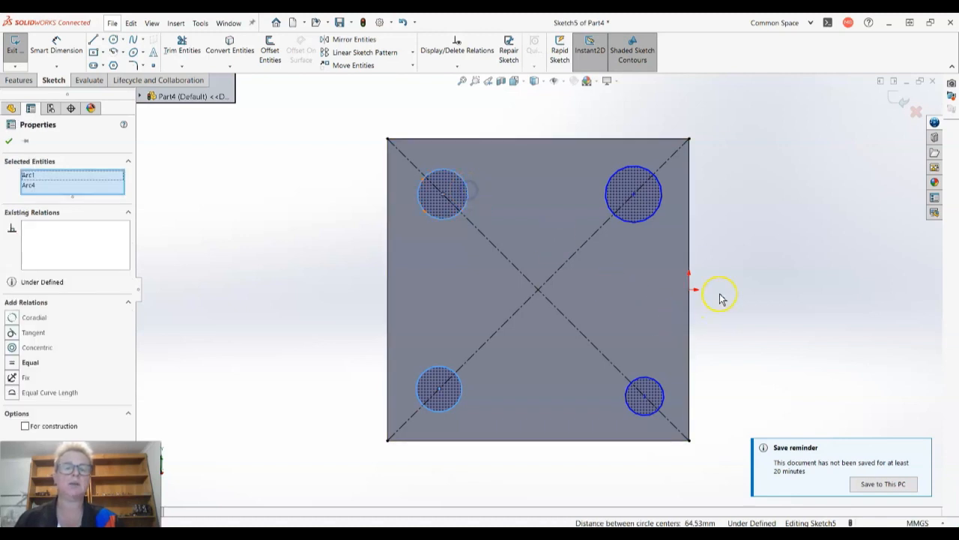
ctrl+click(632, 221)
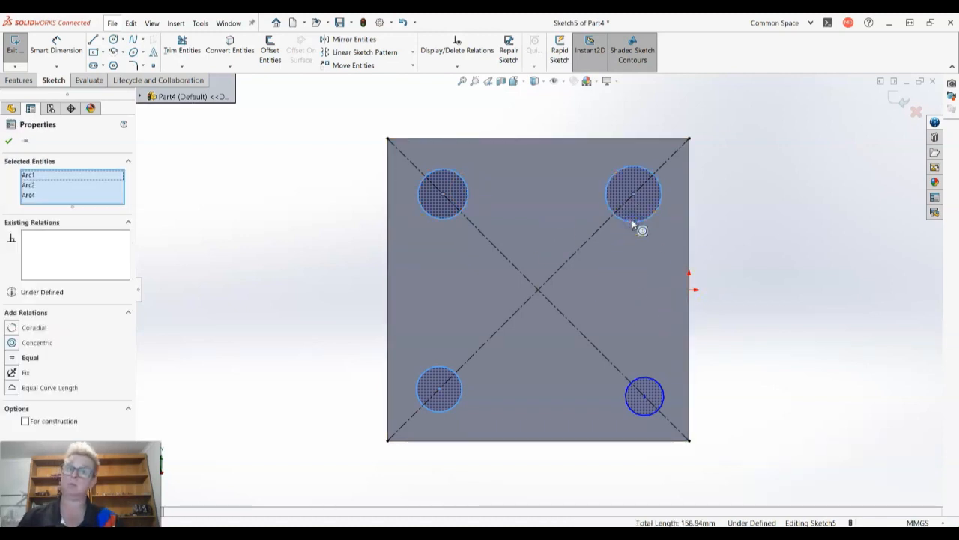
ctrl+click(663, 397)
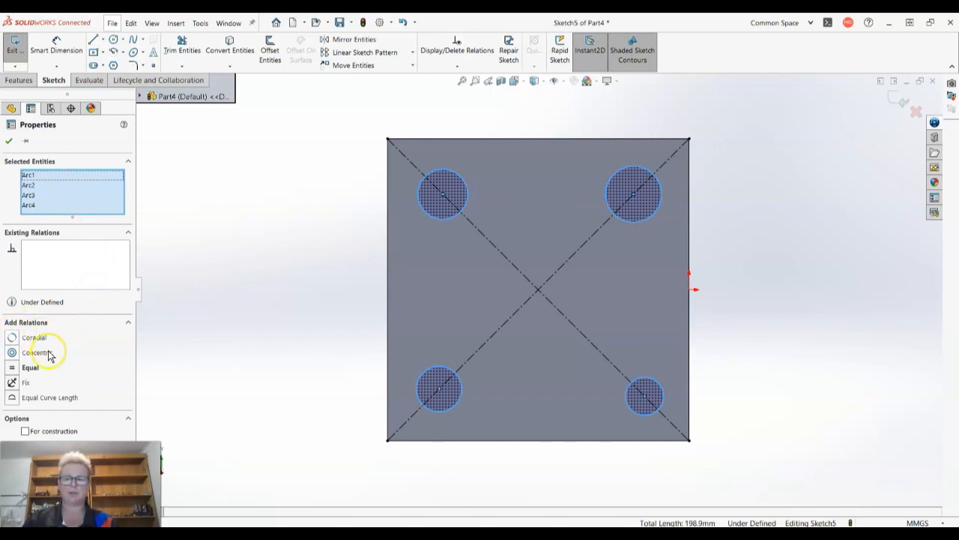
click(12, 368)
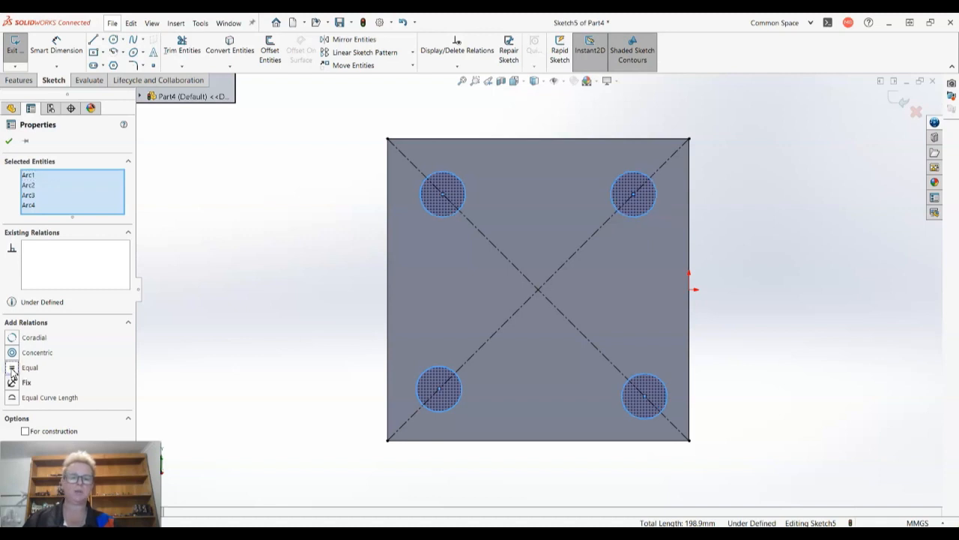
click(8, 144)
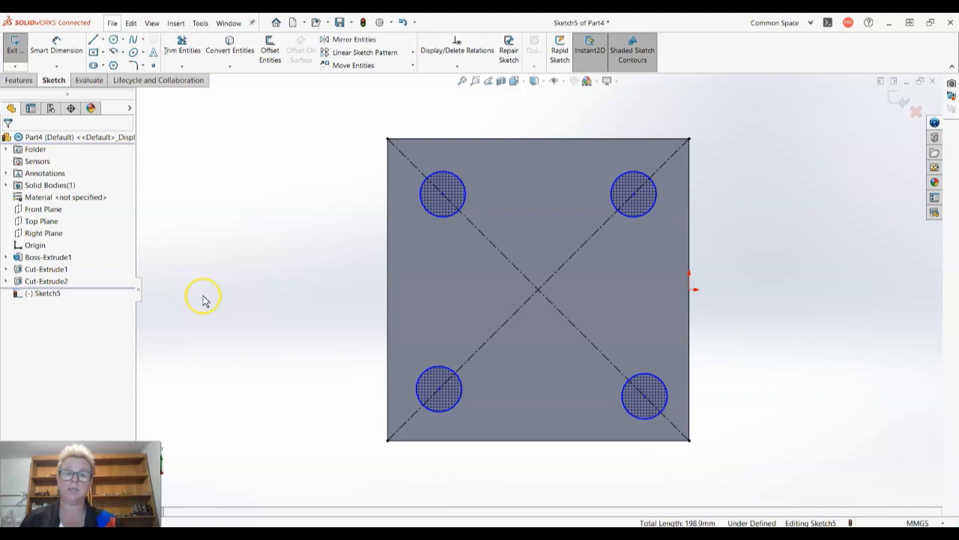
Dimension the upper-left circle's diameter and set it to 25 mm
click(57, 46)
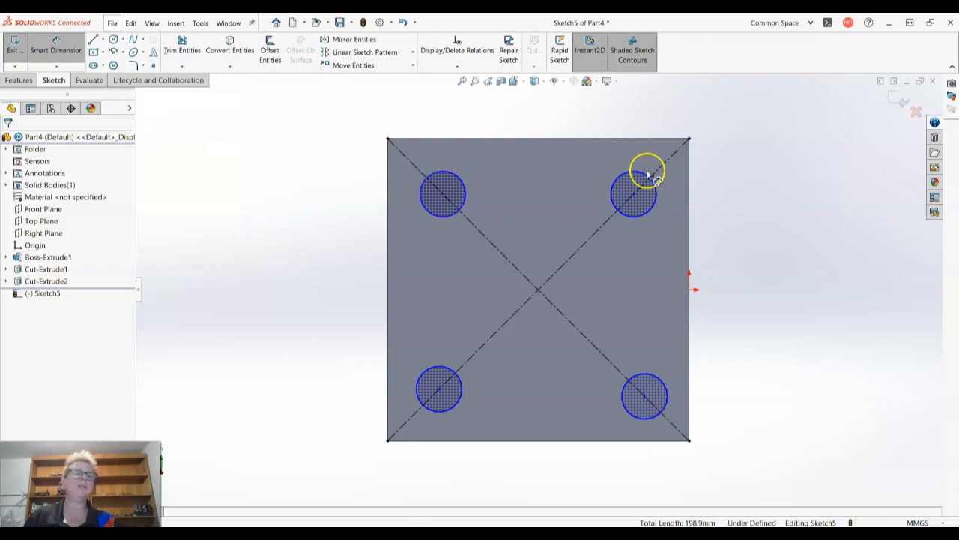
click(466, 193)
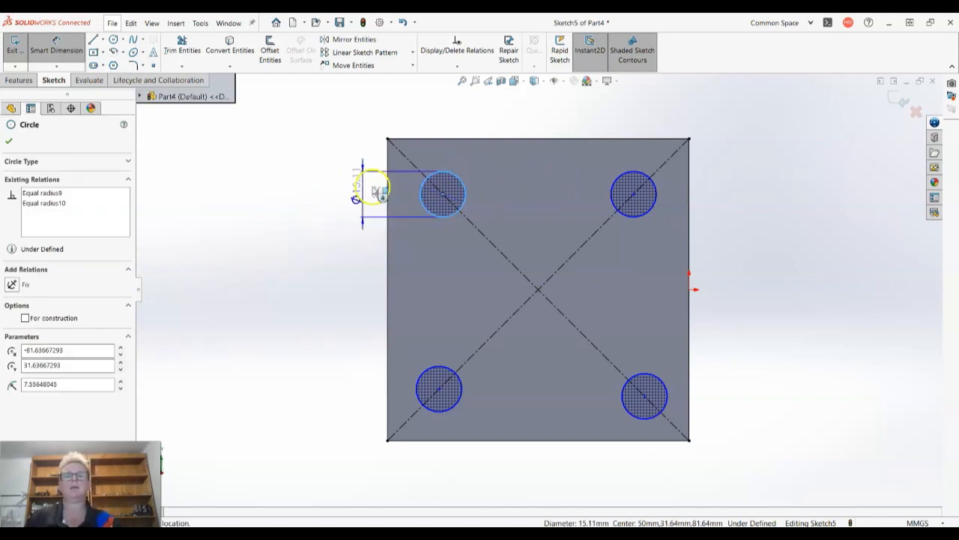
click(325, 190)
text(20)
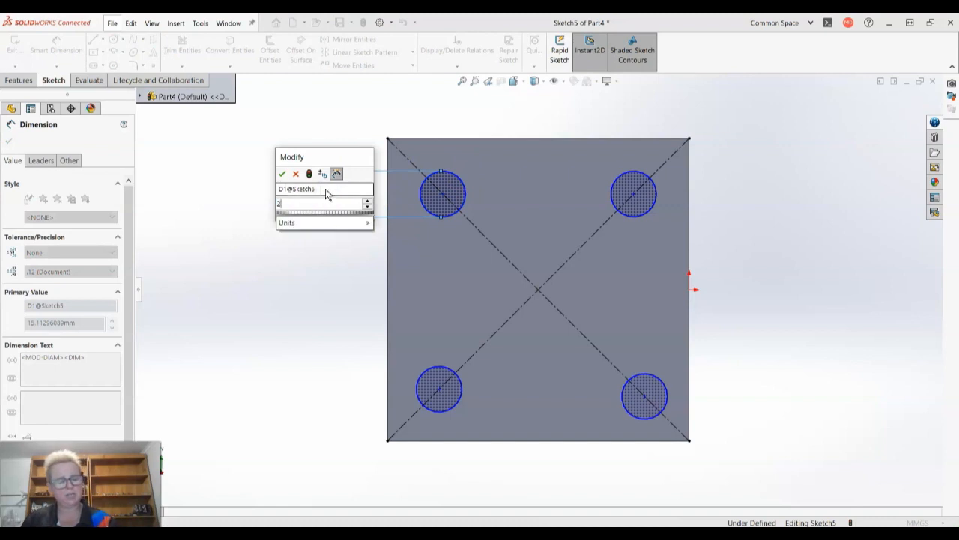
key(Return)
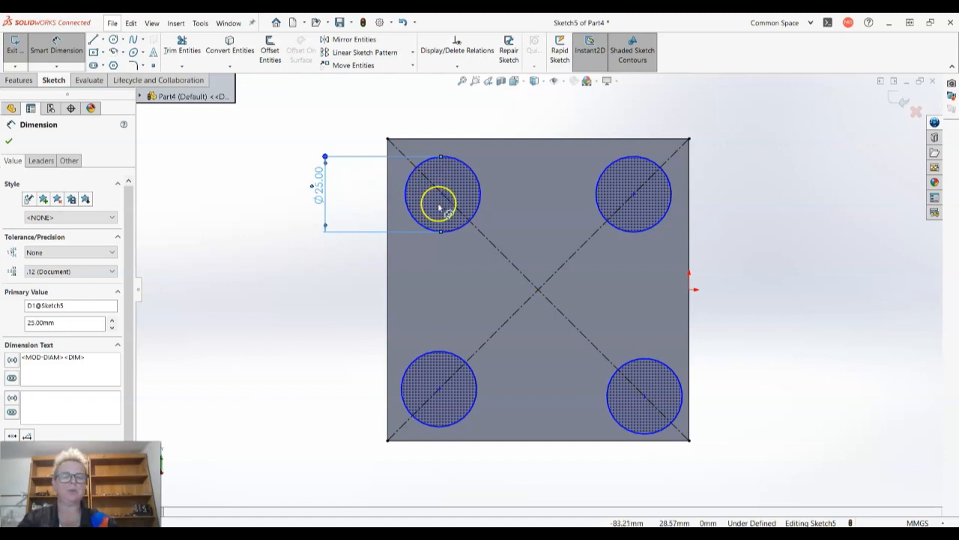
Dimension the upper-left circle's centre from the face's upper-left corner along the diagonal and set the distance to 35 mm
click(388, 139)
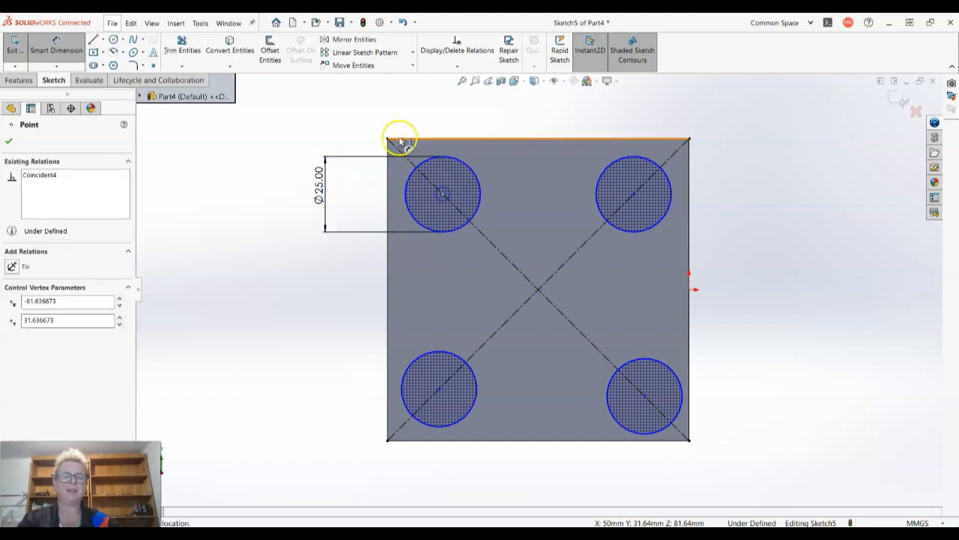
click(433, 144)
text(35)
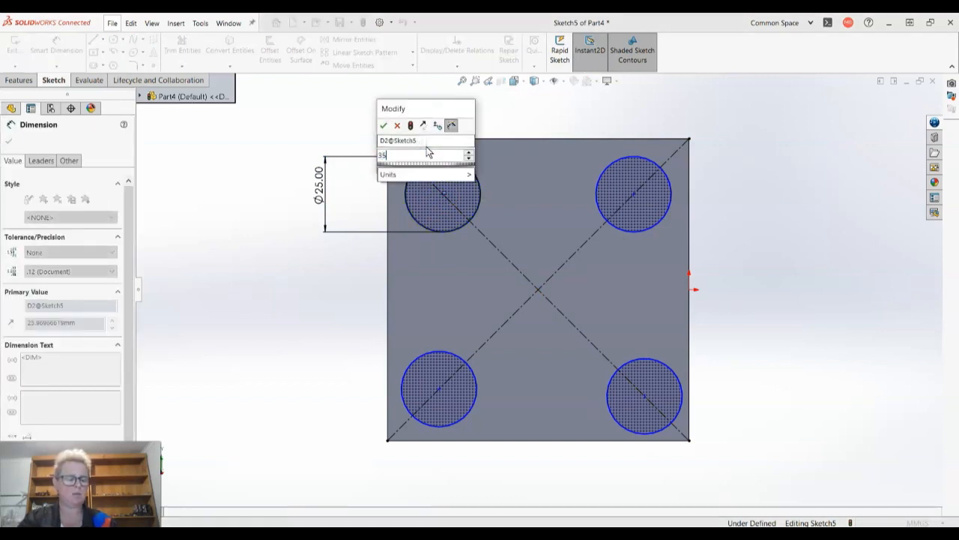
key(Return)
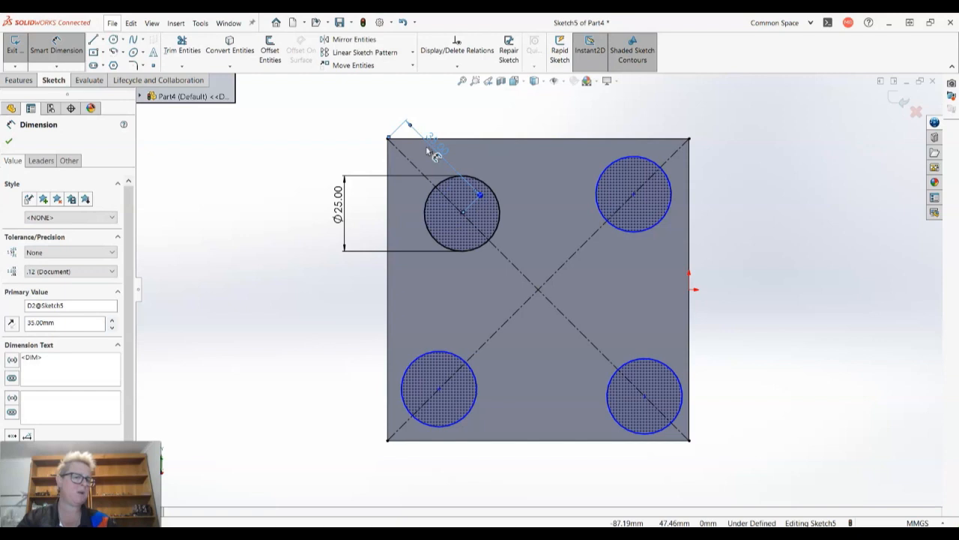
Set a 35 mm diagonal distance between the upper-right circle's centre and the face's upper-right corner
click(634, 196)
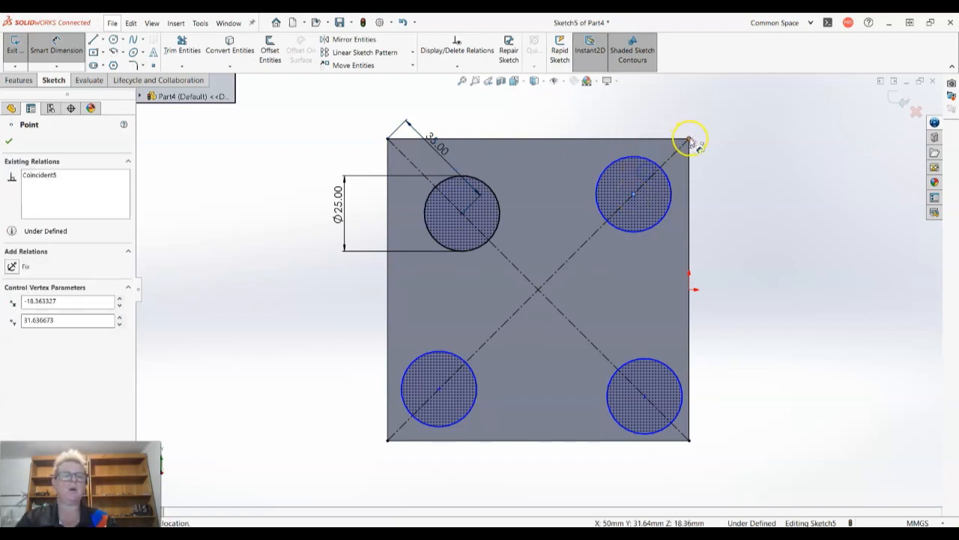
click(688, 139)
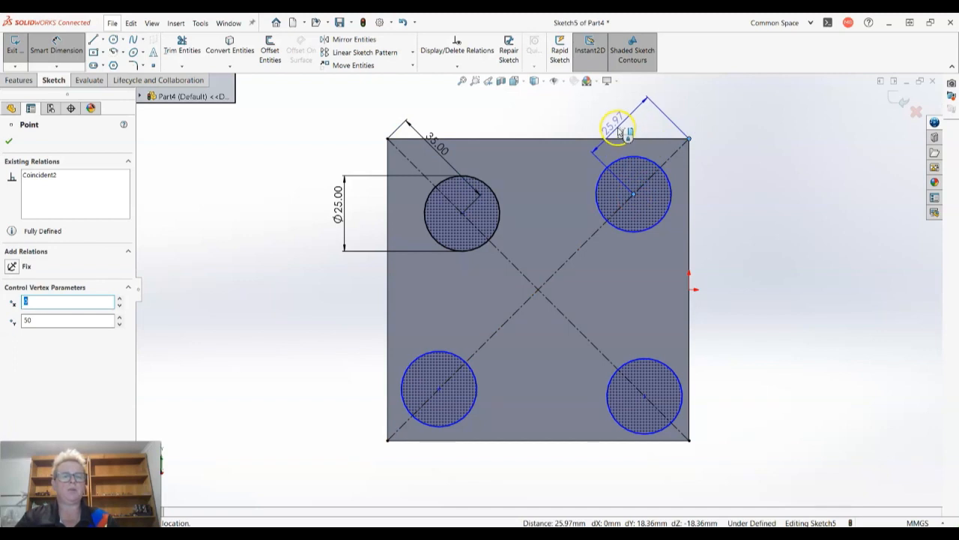
click(619, 129)
text(3)
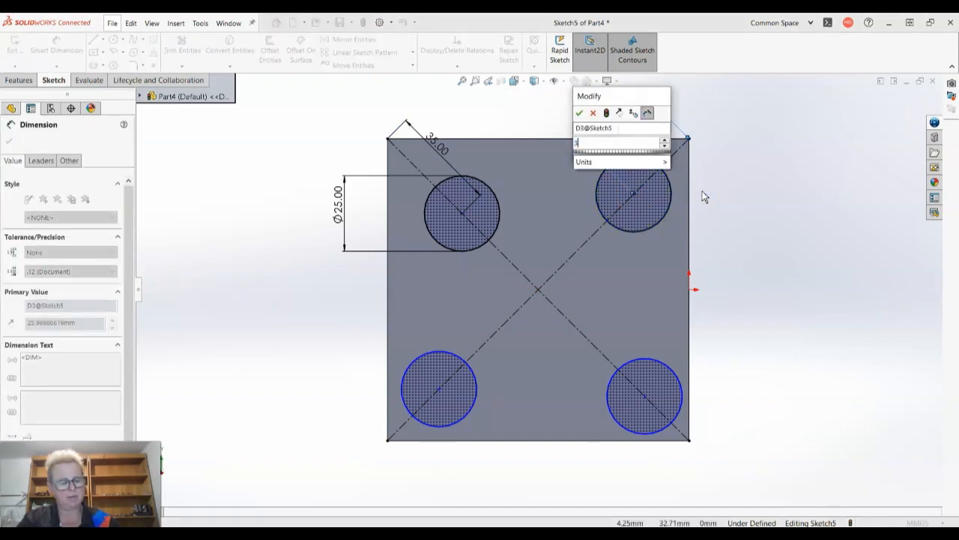
text(5)
key(Return)
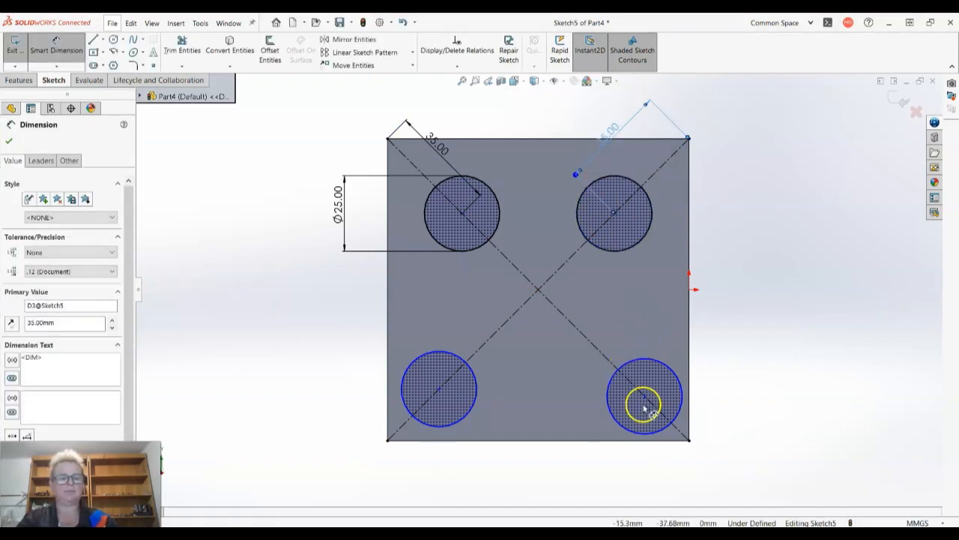
Set a 35 mm diagonal distance between the lower-right circle's centre and the face's lower-right corner
click(689, 439)
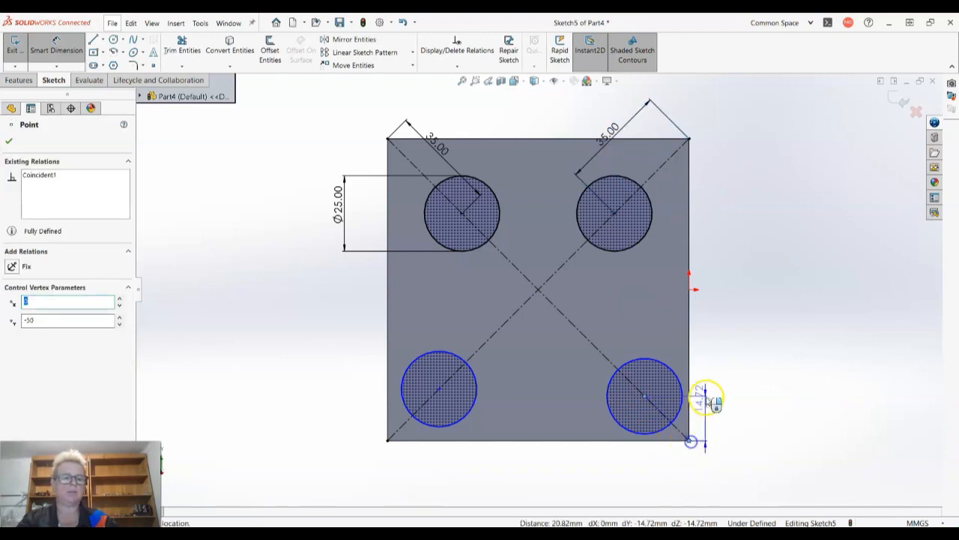
click(707, 395)
text(35)
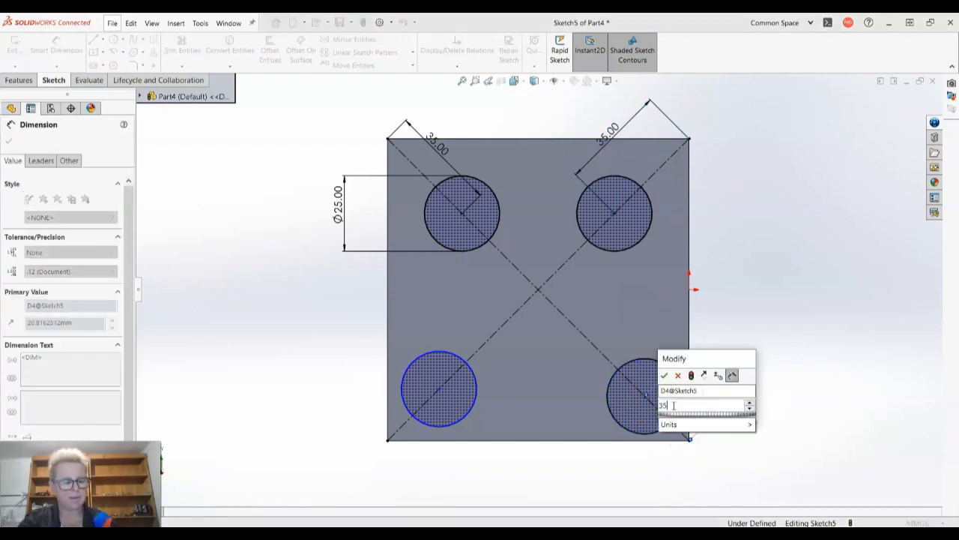
key(Return)
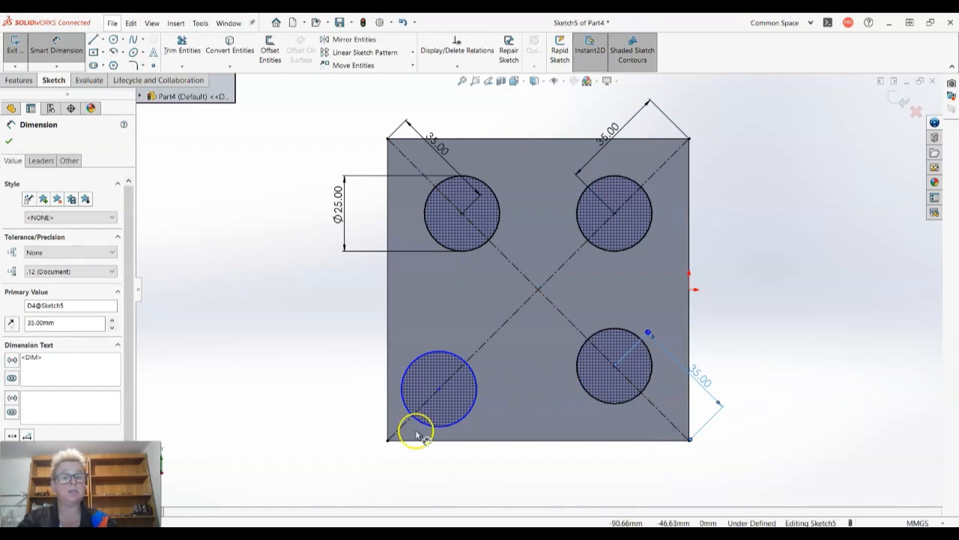
Set a 35 mm diagonal distance between the face's lower-left corner and the lower-left circle's centre
click(388, 440)
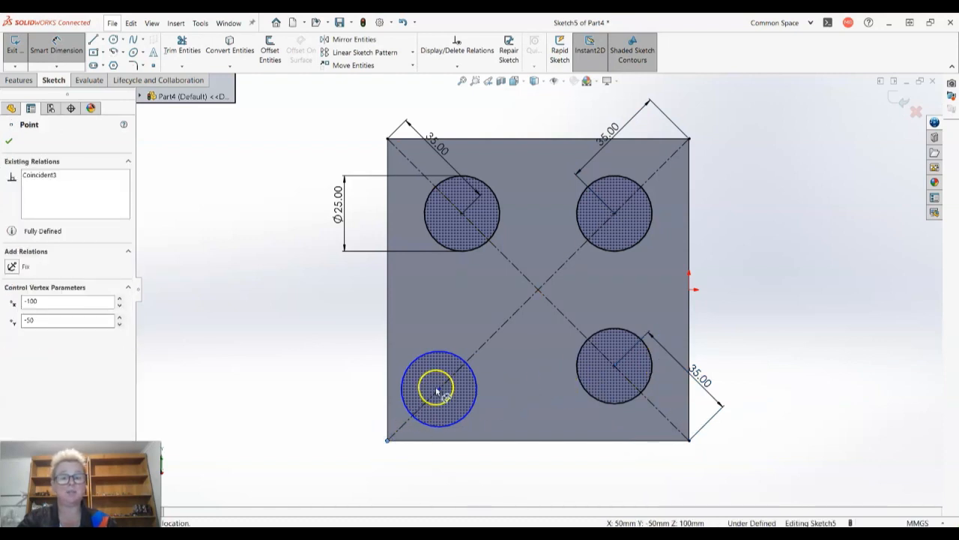
click(438, 391)
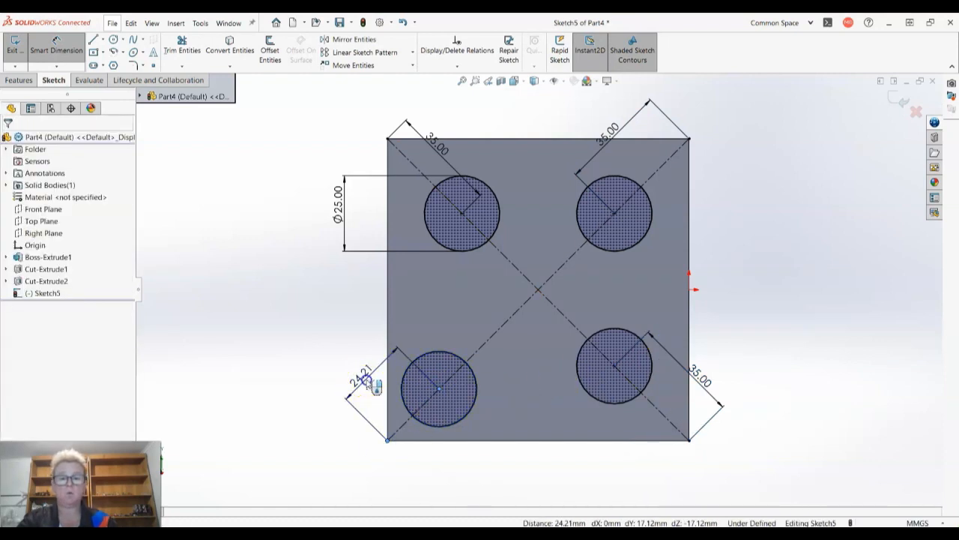
click(367, 383)
text(35)
key(Return)
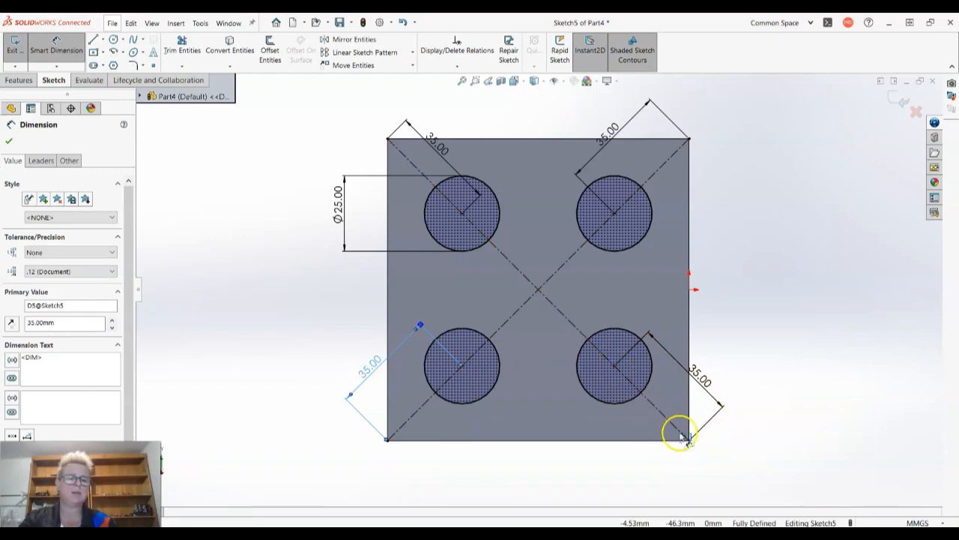
click(710, 371)
drag(711, 373, 695, 391)
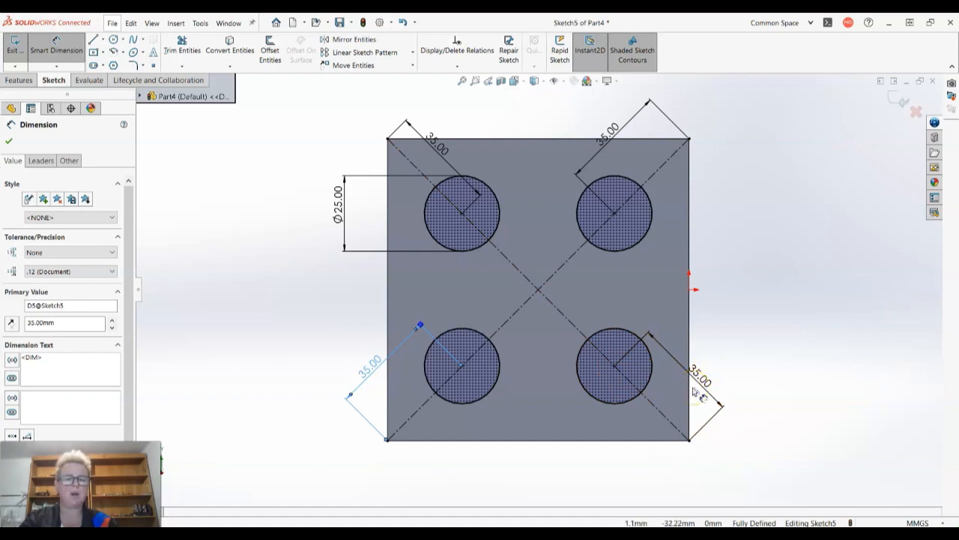
click(738, 391)
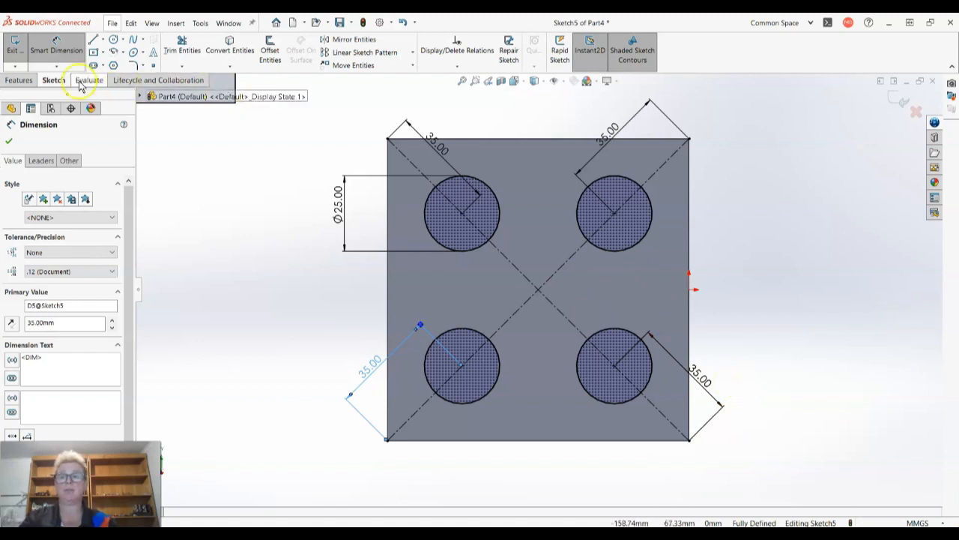
Cut the four circles into the right face with a blind Extruded Cut 2 mm deep
click(20, 80)
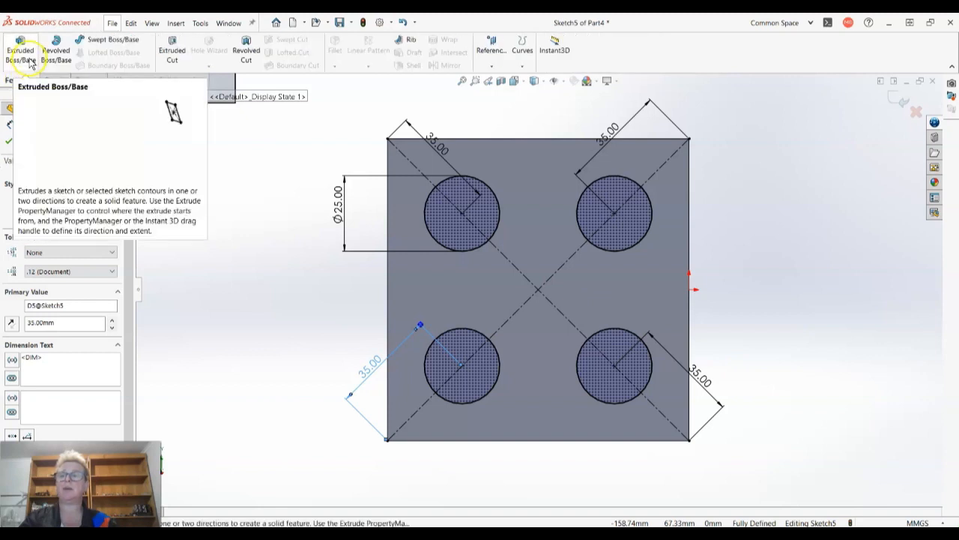
click(174, 49)
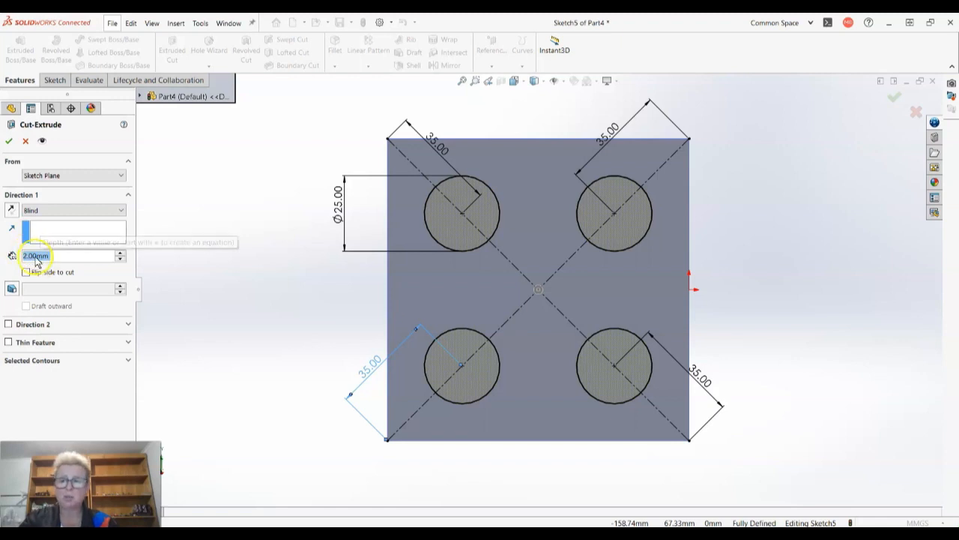
click(9, 142)
click(205, 268)
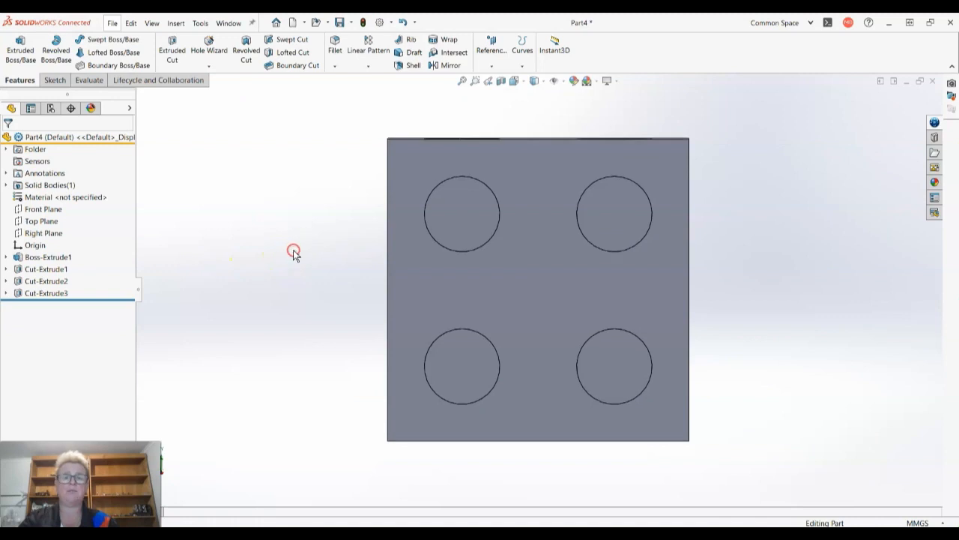
middle_drag(315, 231, 250, 282)
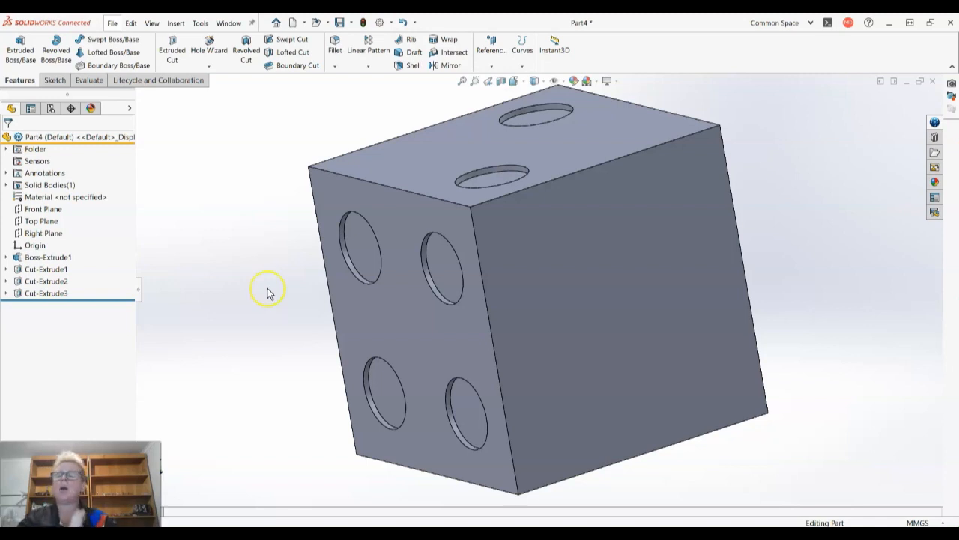
middle_drag(459, 324, 320, 359)
middle_drag(367, 319, 658, 295)
middle_drag(572, 360, 511, 426)
middle_drag(271, 240, 249, 398)
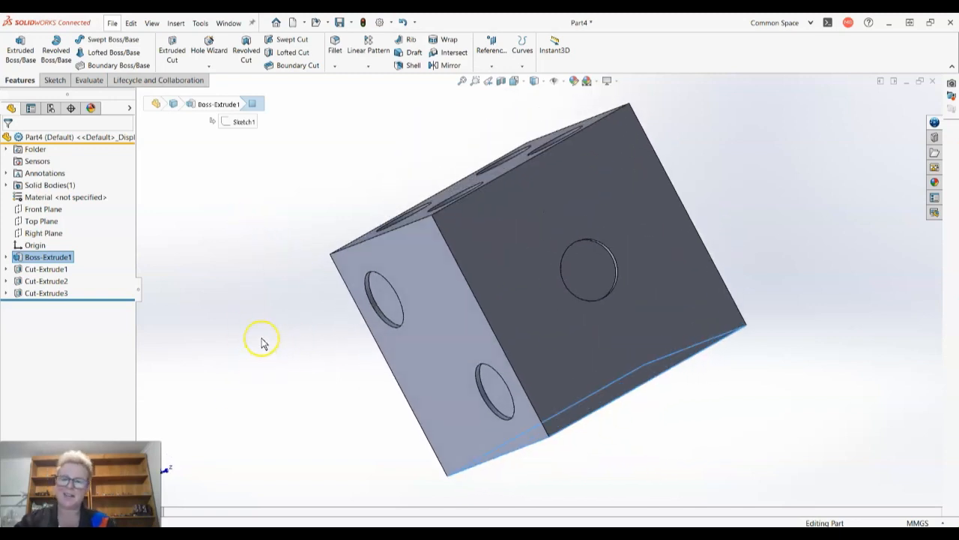